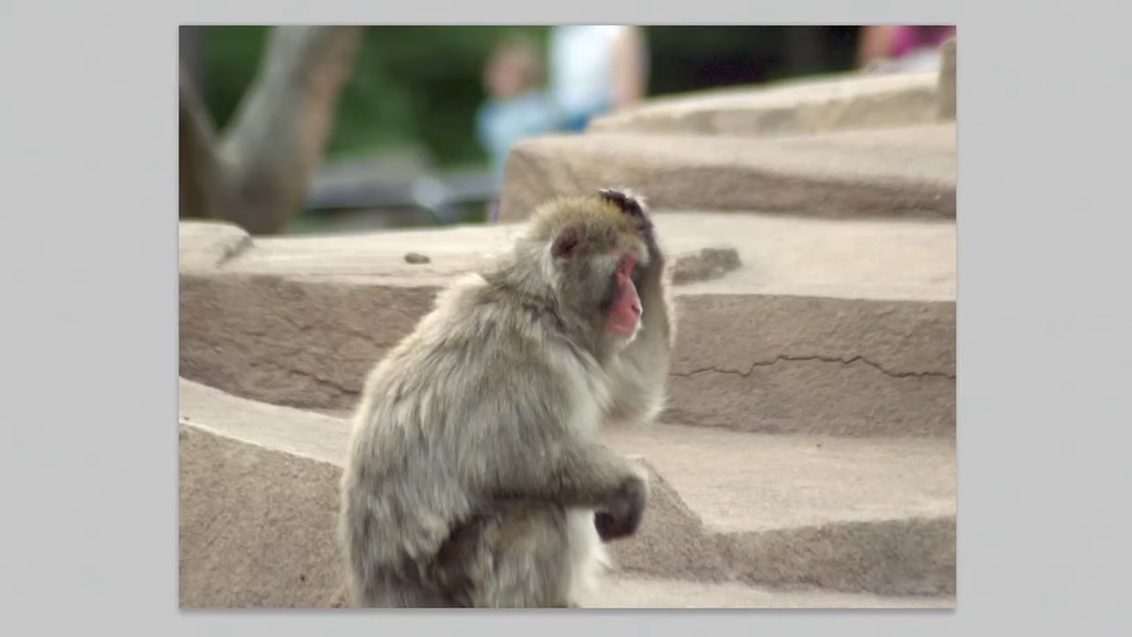
- Duplicate the Monkey layer
click(1085, 36)
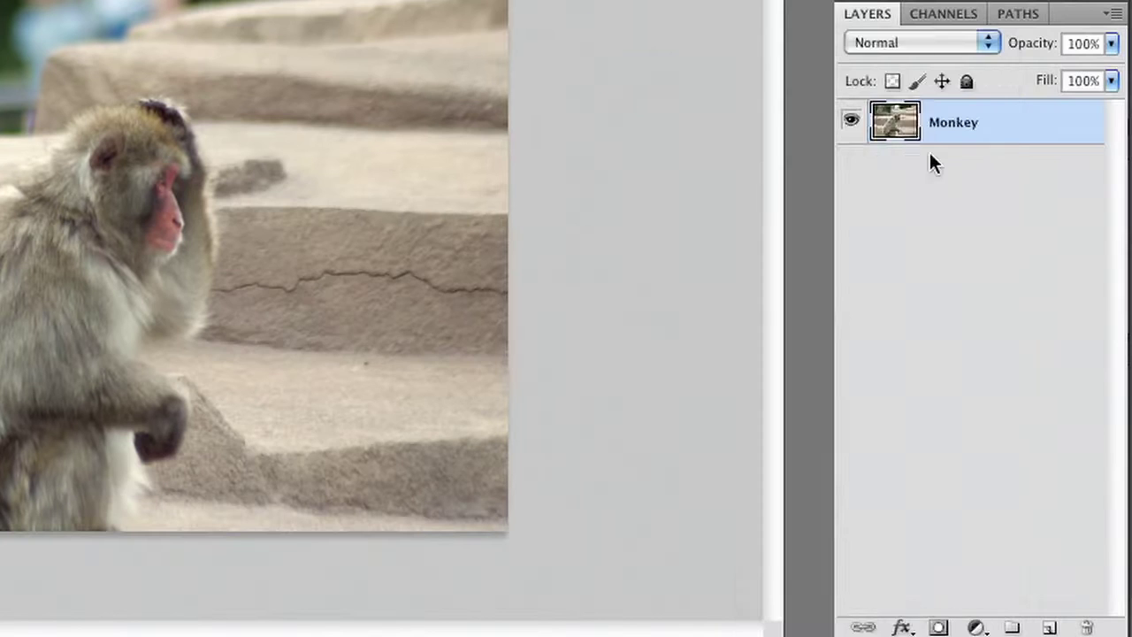
right_click(1003, 119)
click(960, 144)
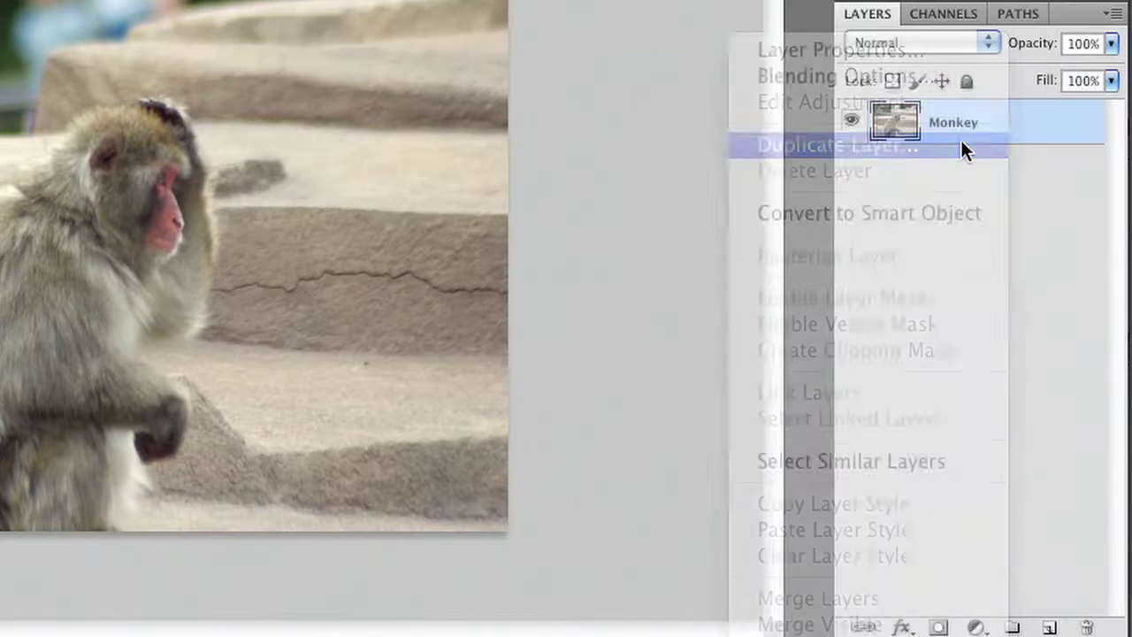
click(782, 247)
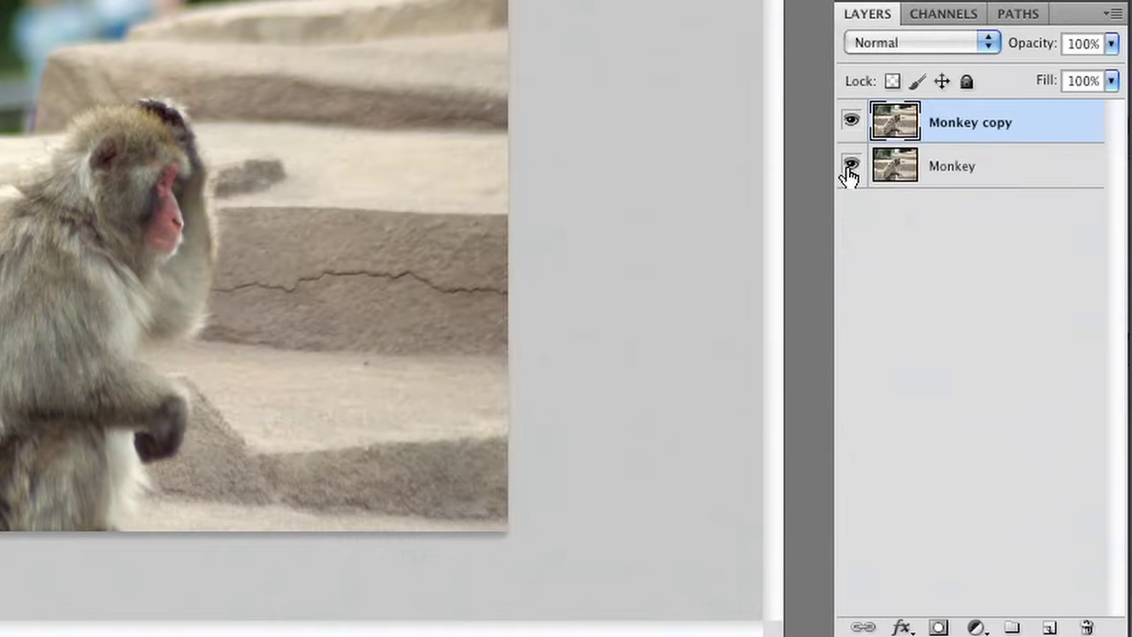
- Rename the duplicated layer as Monkey FG
double_click(997, 124)
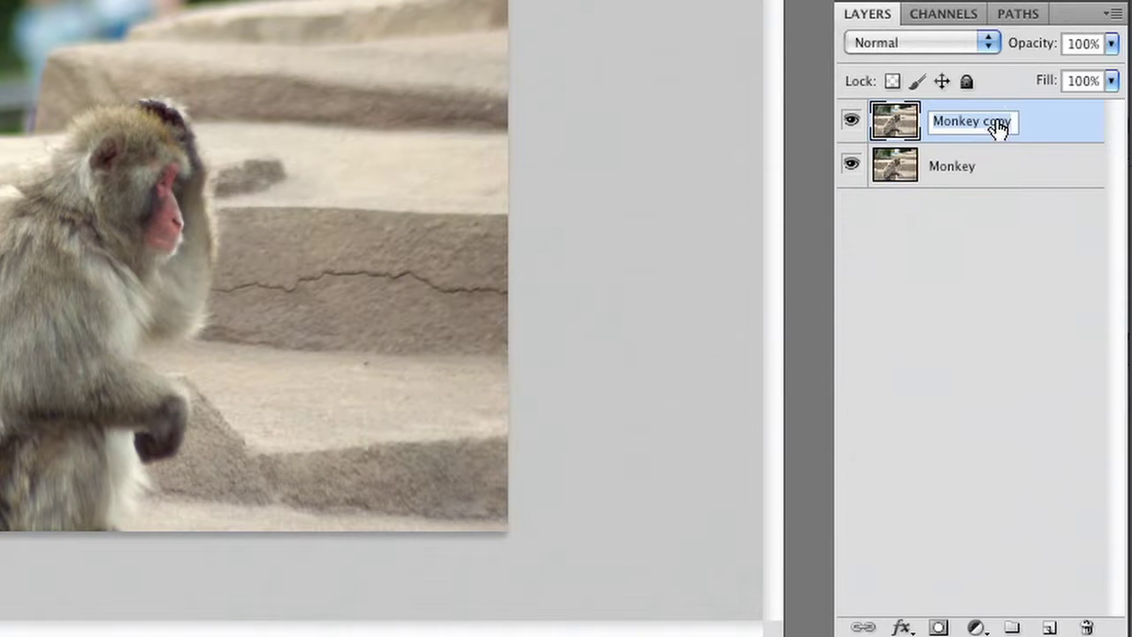
double_click(999, 120)
text(FC)
key(Return)
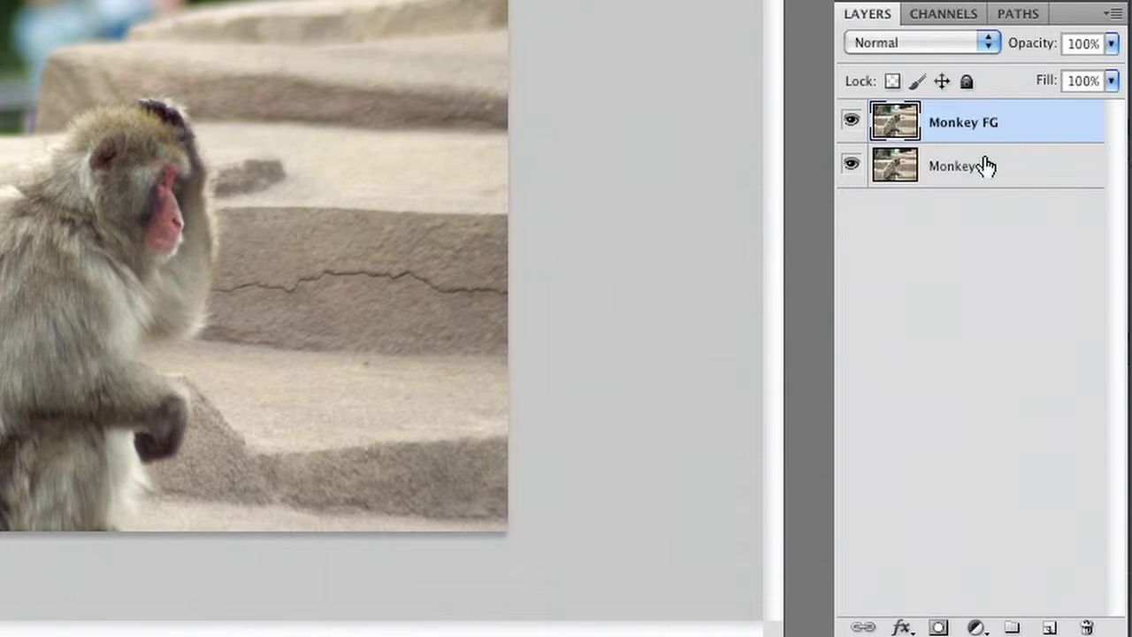
- Rename the original Monkey layer as BG and hide it
double_click(967, 166)
text(BG)
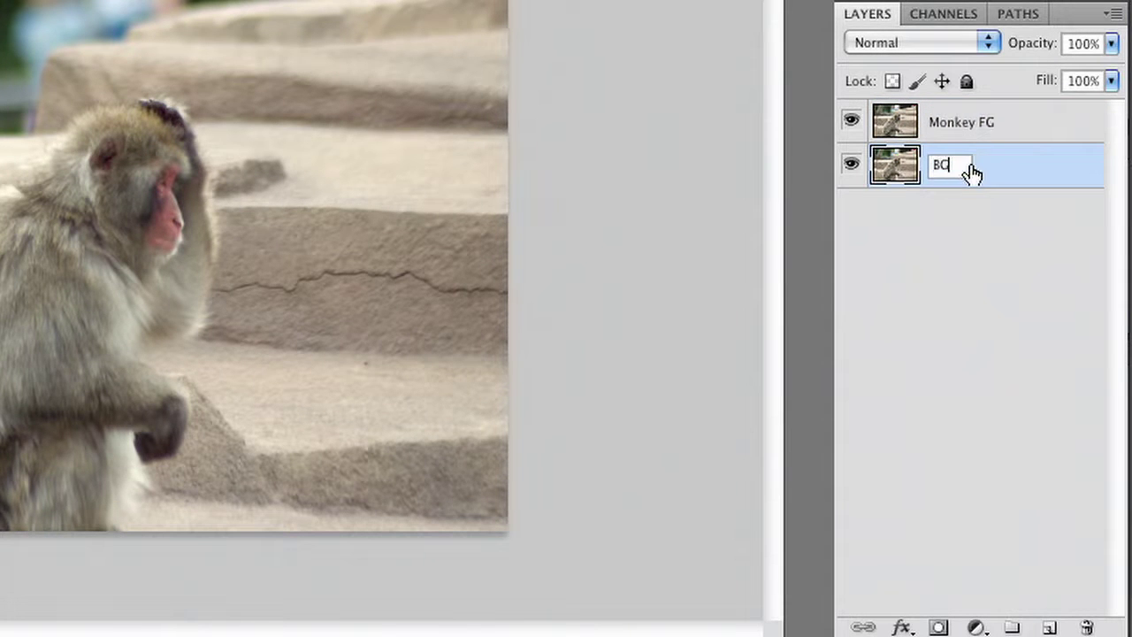
key(Return)
click(850, 166)
- Select the monkey's body, head and both arms on the Monkey FG layer with the Quick Selection tool
click(959, 140)
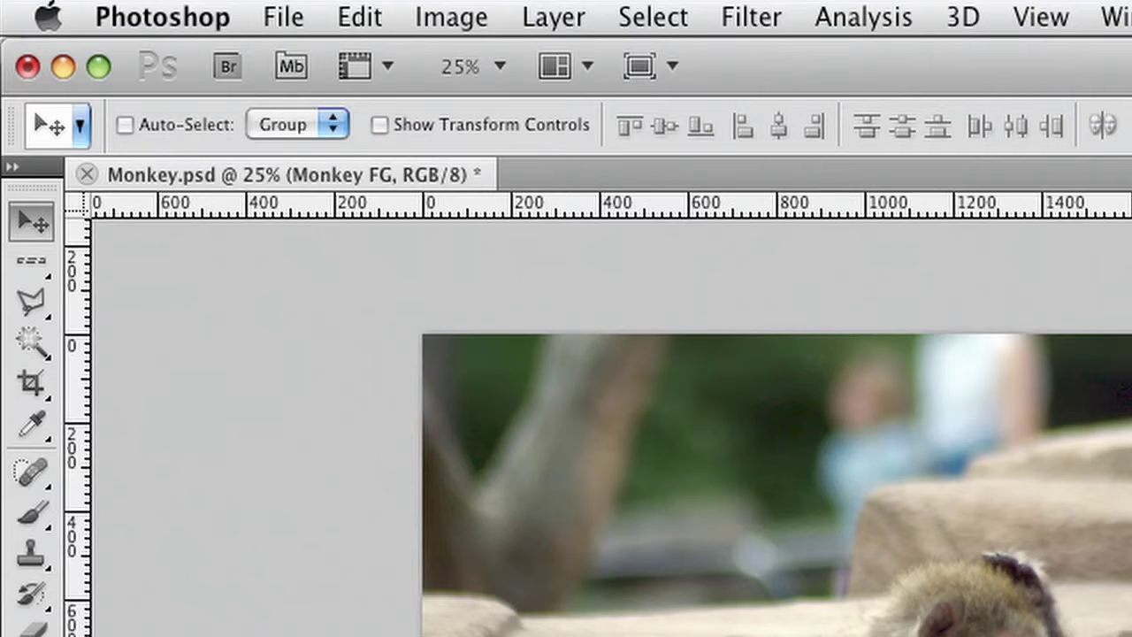
key(w)
drag(42, 345, 84, 345)
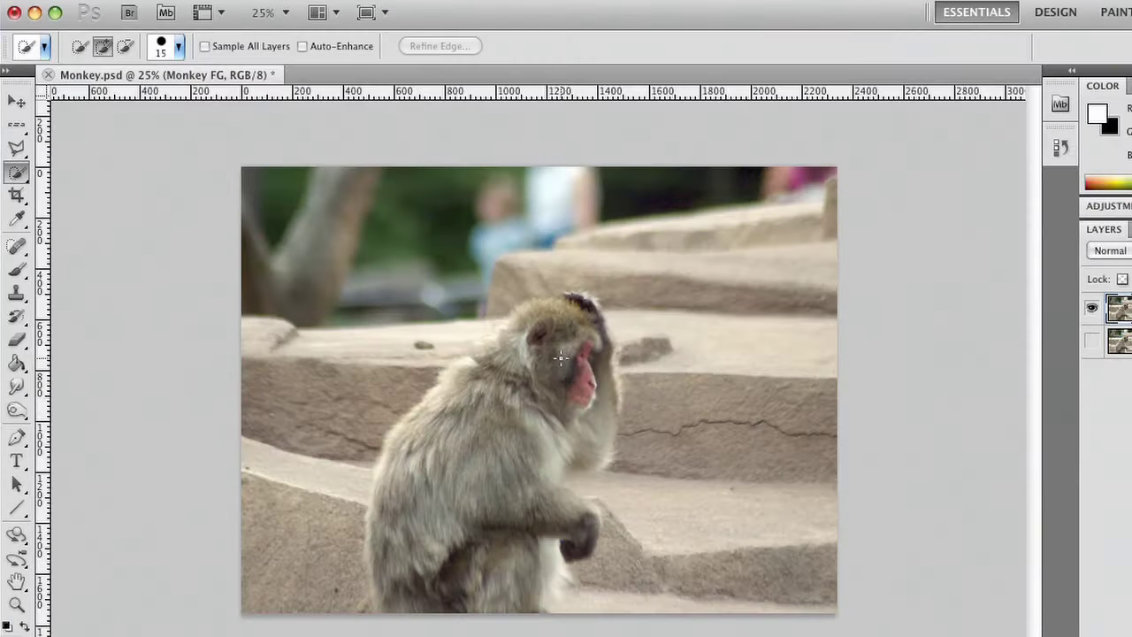
mouse_move(496, 432)
mouse_down()
mouse_move(469, 540)
mouse_move(415, 575)
mouse_move(402, 496)
mouse_move(392, 589)
mouse_up()
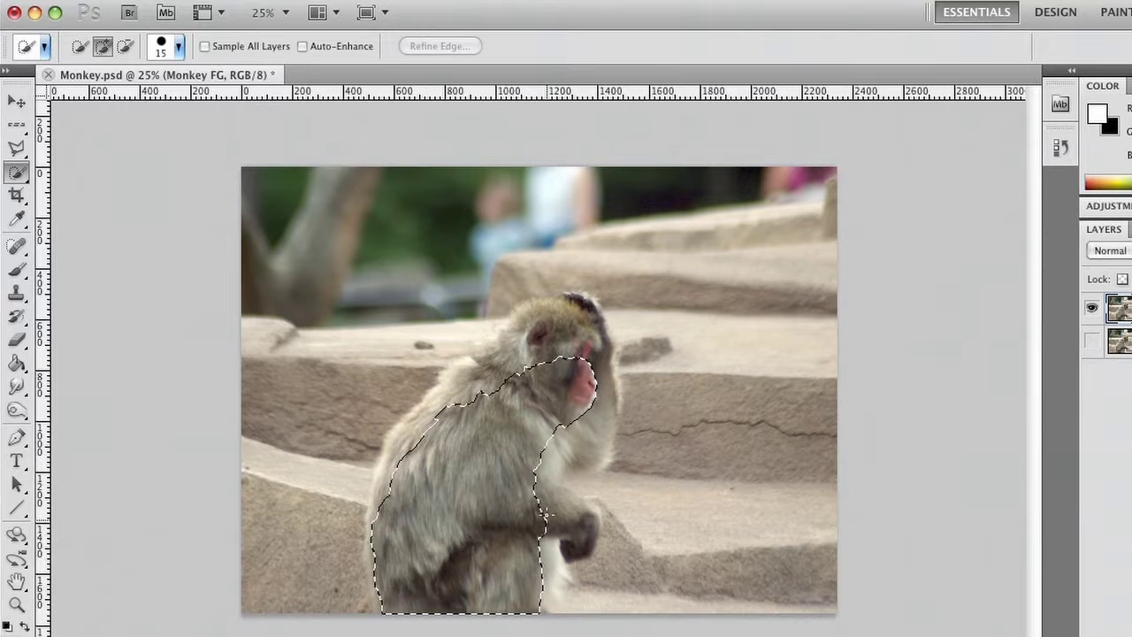
mouse_move(542, 527)
mouse_down()
mouse_move(578, 527)
mouse_move(556, 587)
mouse_up()
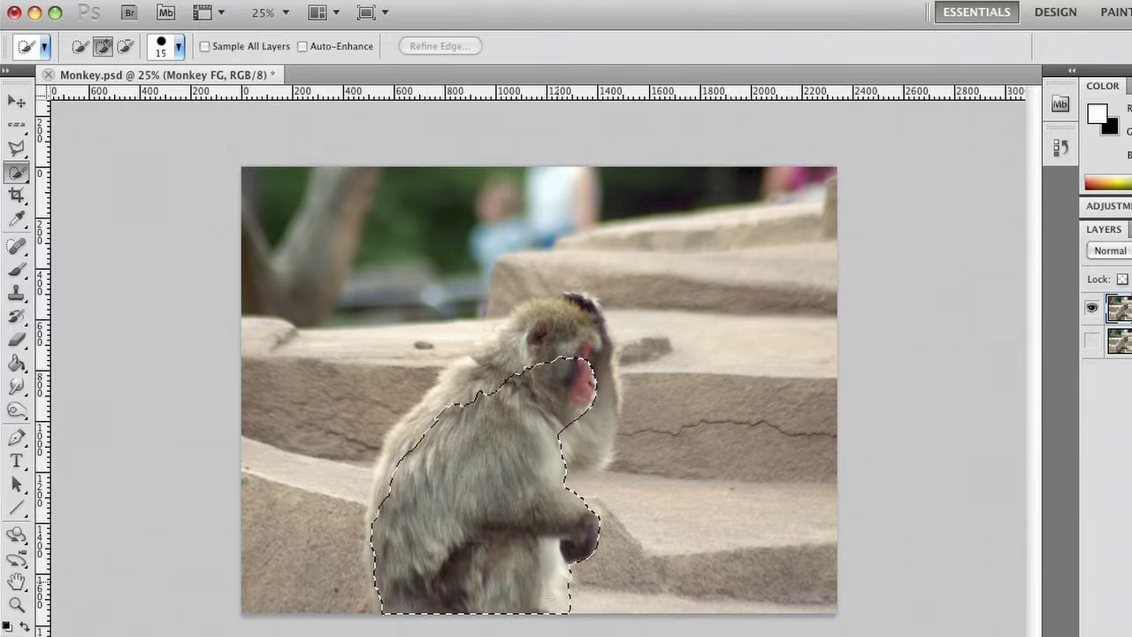
mouse_move(412, 559)
mouse_down()
mouse_move(375, 507)
mouse_move(382, 460)
mouse_move(462, 387)
mouse_up()
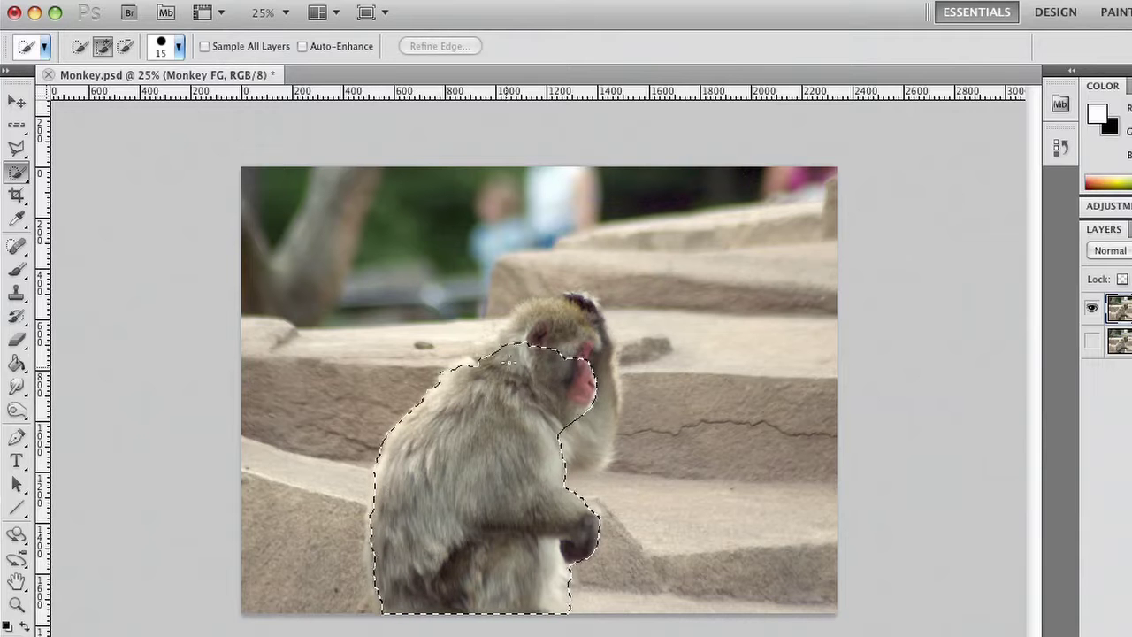
drag(510, 352, 554, 310)
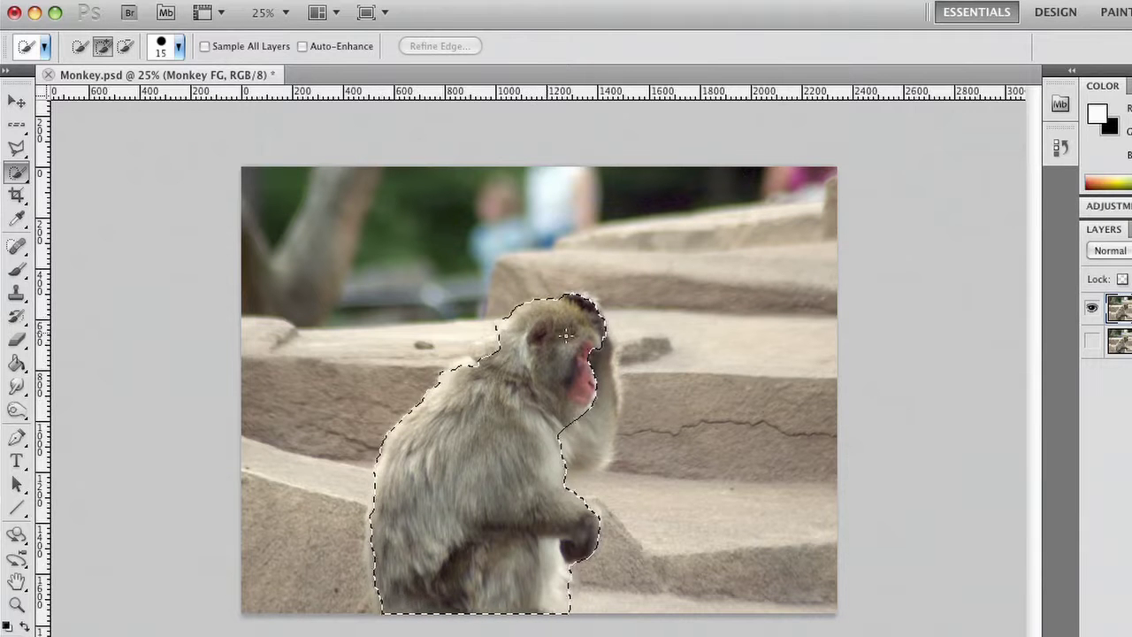
mouse_move(620, 414)
mouse_down()
mouse_move(612, 513)
mouse_move(576, 486)
mouse_up()
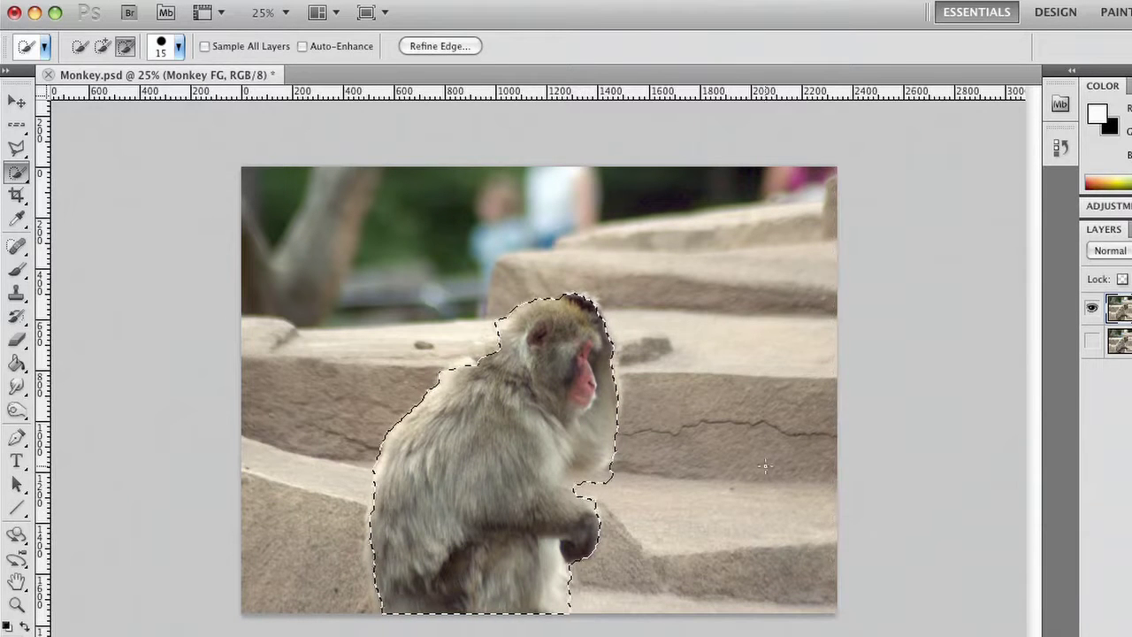
- Add the missed fur at the monkey's lower back to the selection and subtract stray background areas
scroll(771, 461, down, 1)
key(alt)
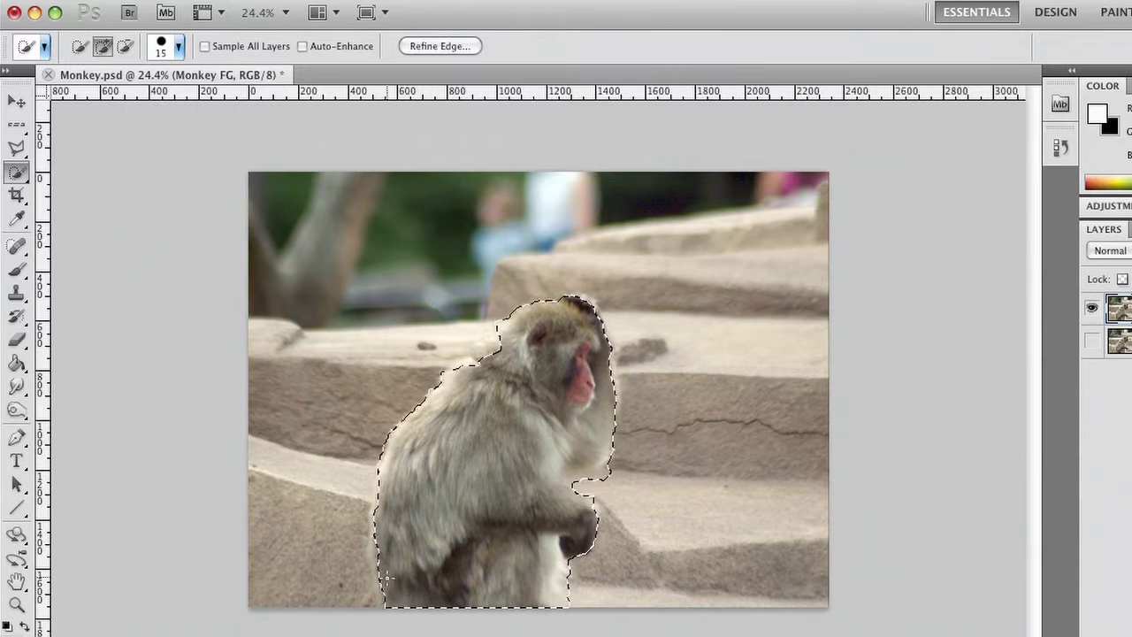
drag(371, 559, 377, 573)
key(alt)
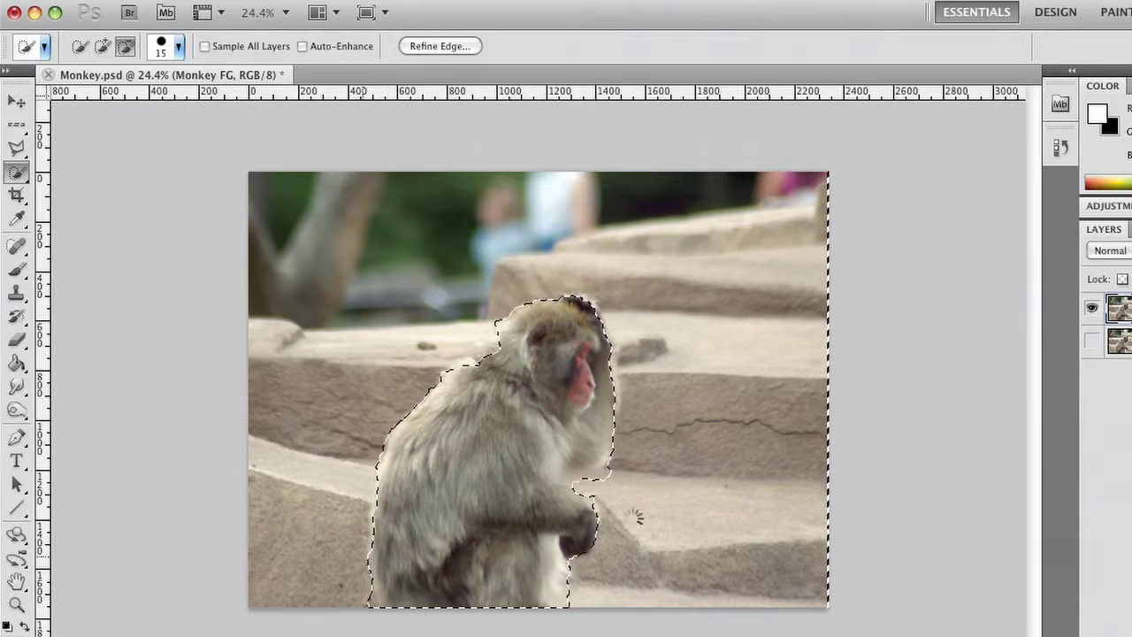
alt+click(555, 196)
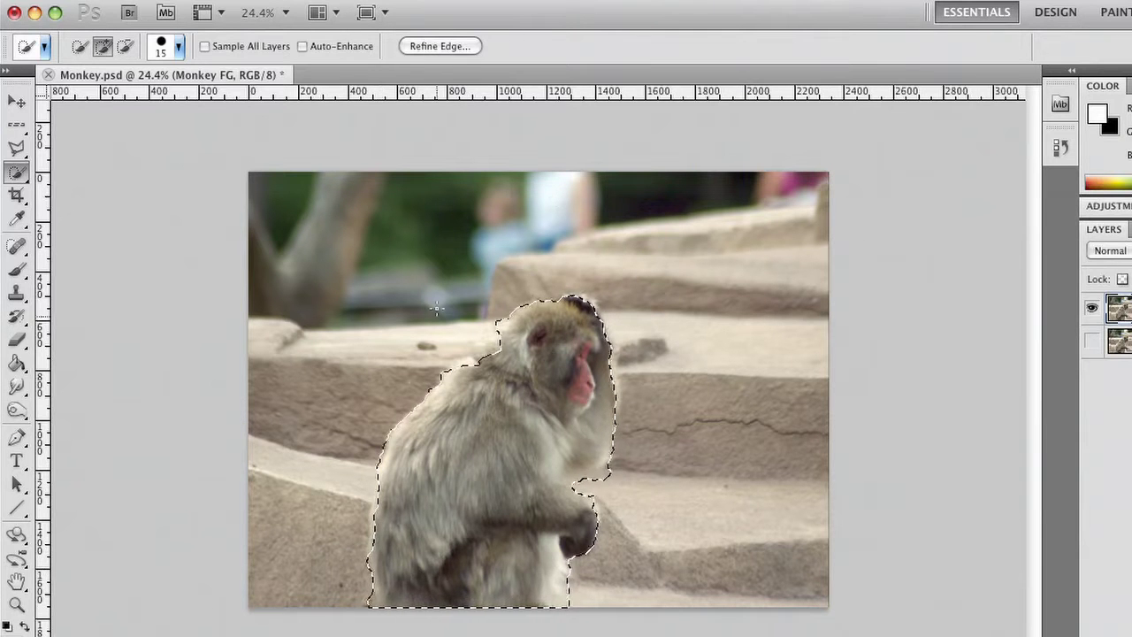
- Start Refine Edge on the monkey selection with Smart Radius enabled and a radius of 52.5 px
click(427, 46)
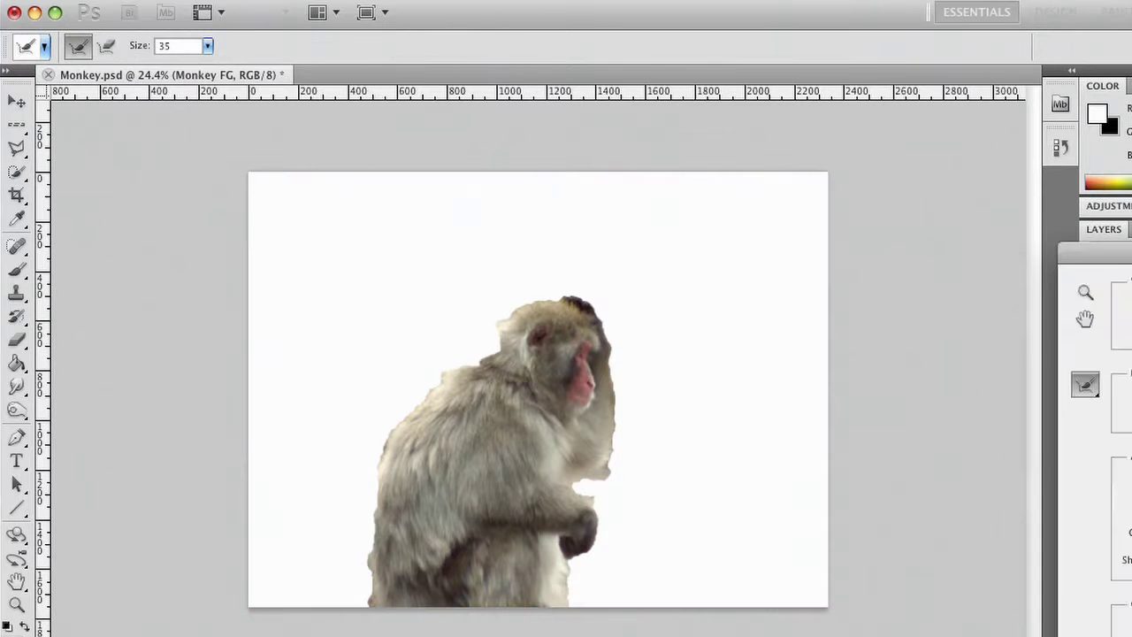
drag(852, 103, 816, 105)
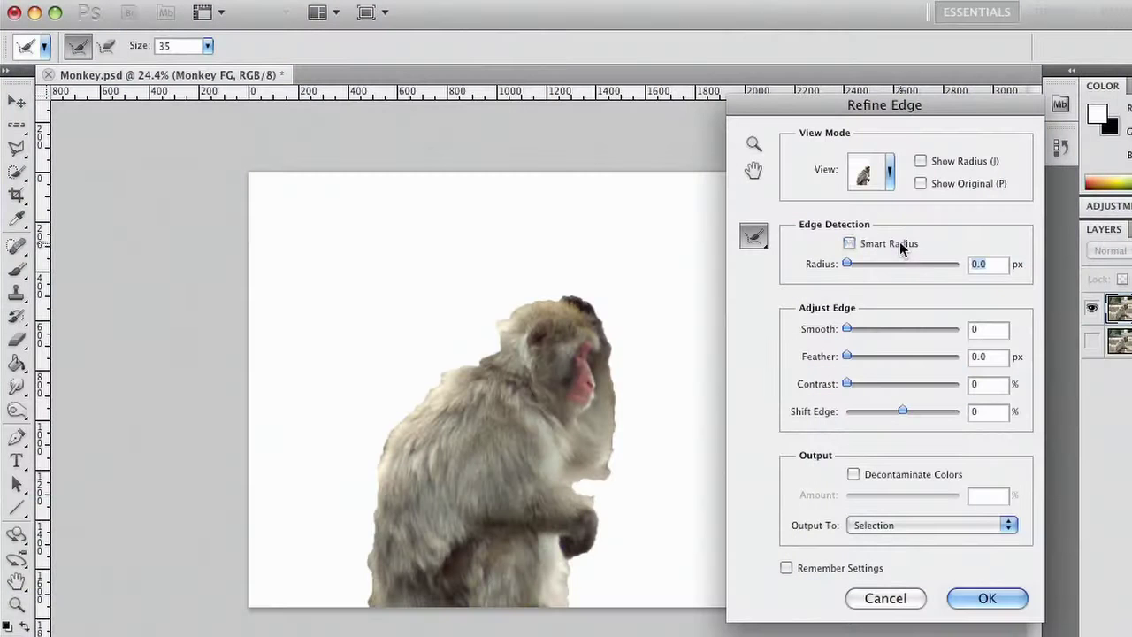
click(900, 242)
drag(849, 263, 918, 265)
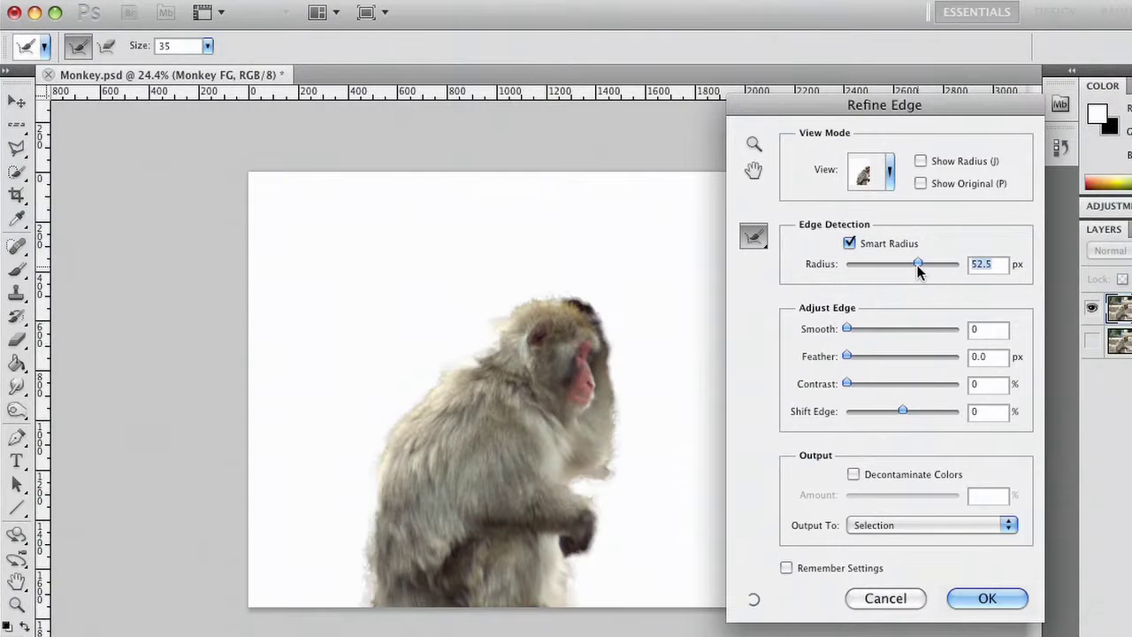
- Brush over the fur edge along the monkey's lower back with the size 35 Refine Radius brush
key(super+plus)
key(super+plus)
key(super+plus)
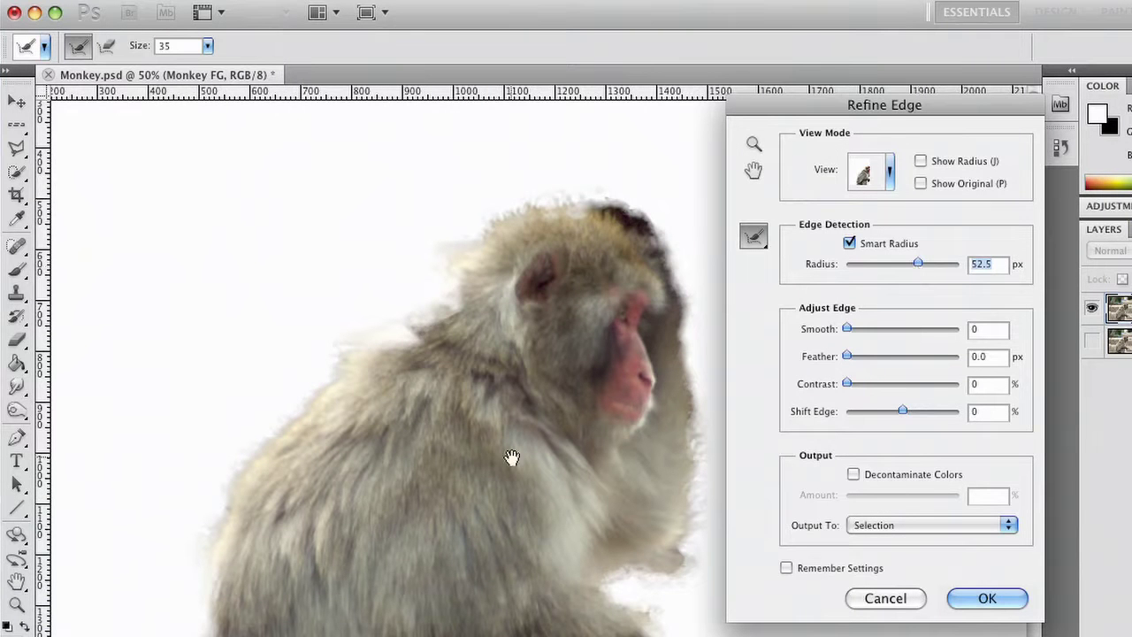
drag(437, 523, 416, 263)
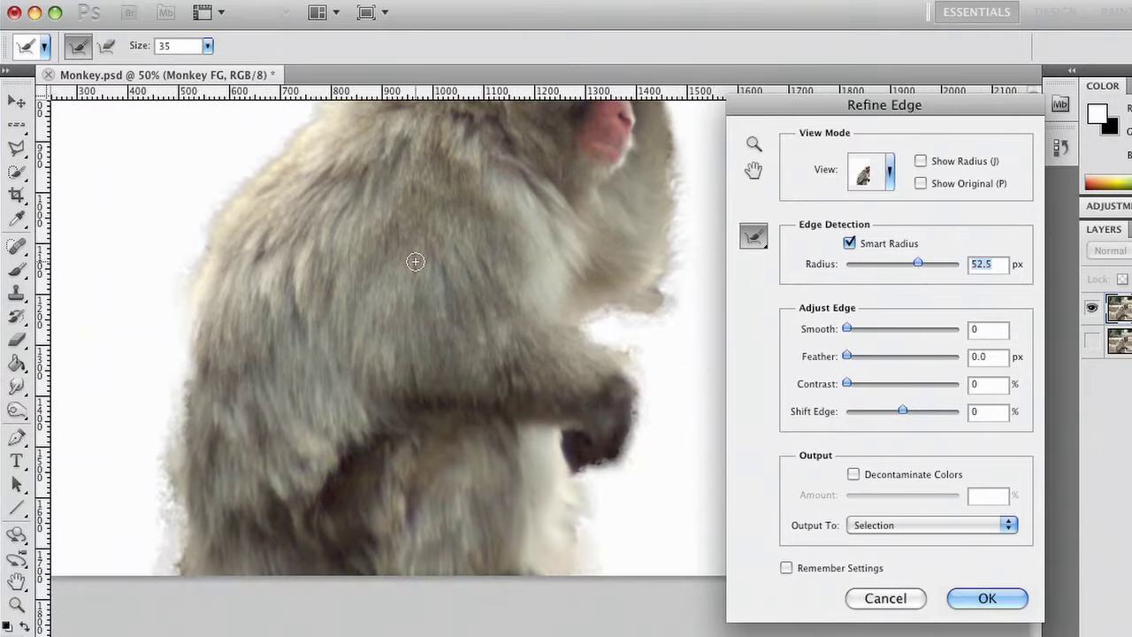
mouse_move(187, 507)
mouse_down()
mouse_move(167, 581)
mouse_move(173, 433)
mouse_up()
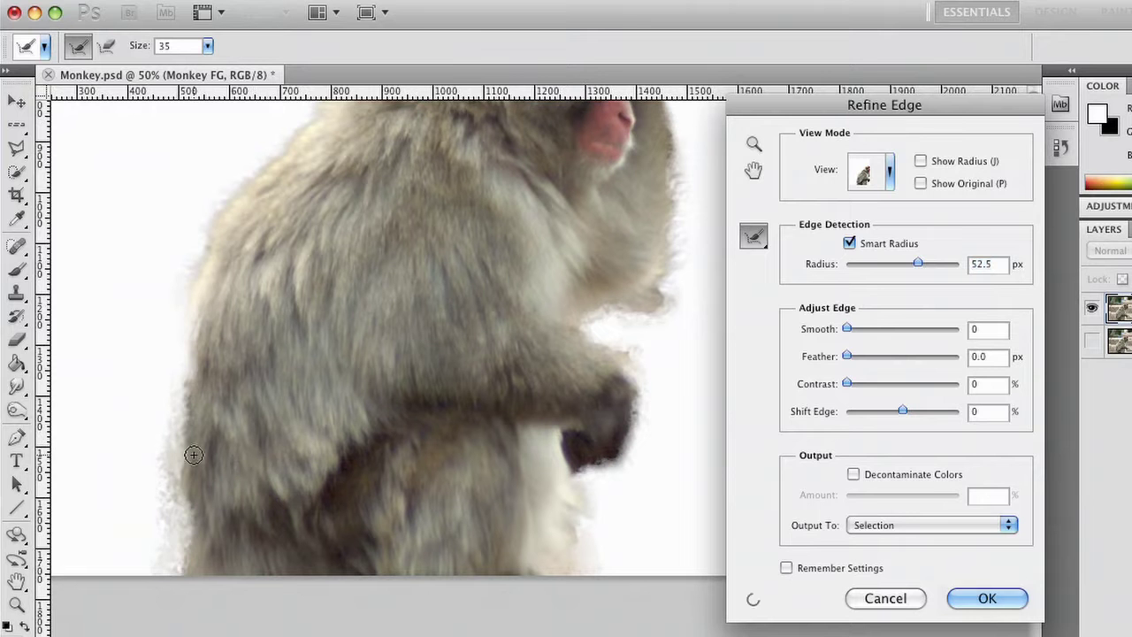
drag(192, 470, 184, 565)
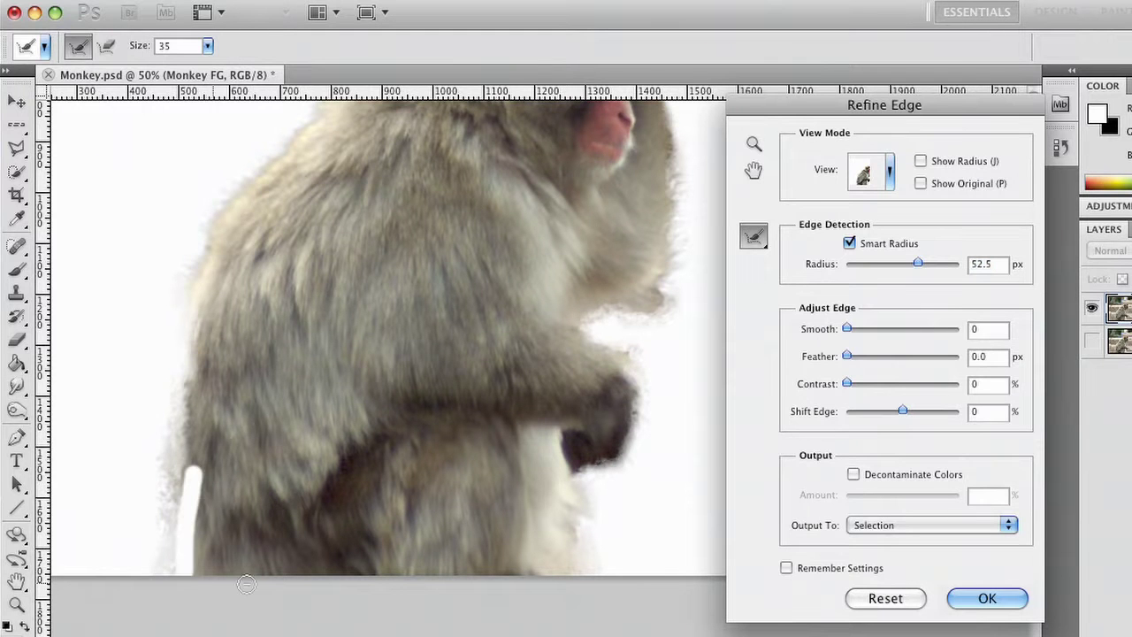
mouse_move(177, 480)
mouse_down()
mouse_move(157, 510)
mouse_move(157, 569)
mouse_up()
mouse_move(165, 526)
mouse_down()
mouse_move(163, 504)
mouse_move(162, 571)
mouse_move(167, 498)
mouse_move(169, 557)
mouse_up()
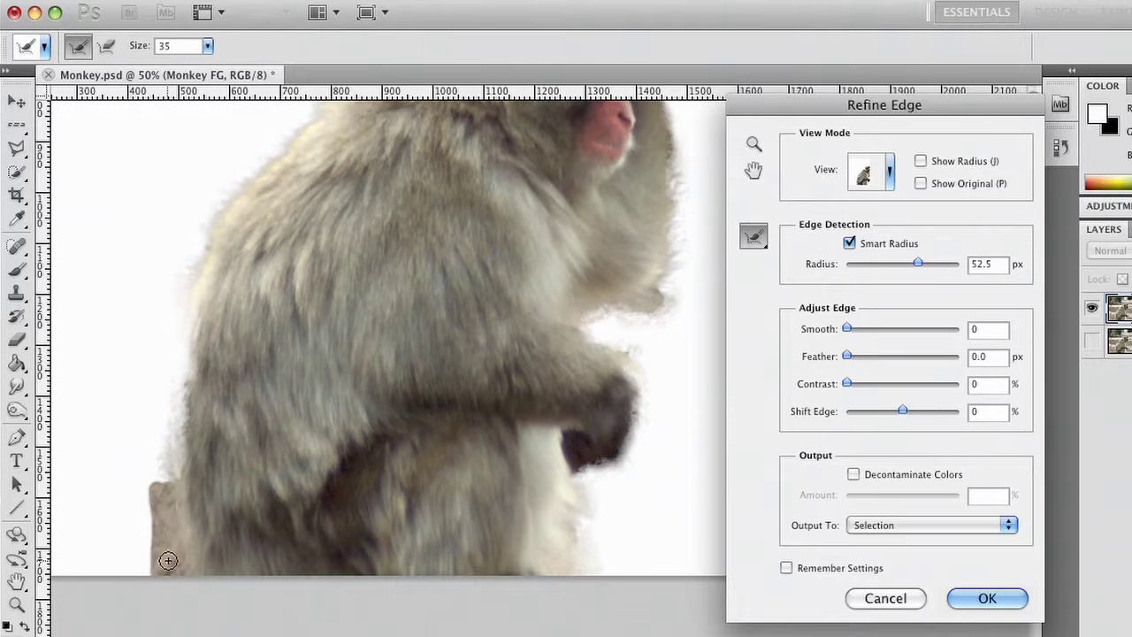
- Adjust the refined edge to Smooth 38, Feather 7.5 px and Shift Edge +25%
drag(370, 290, 379, 379)
drag(849, 329, 884, 356)
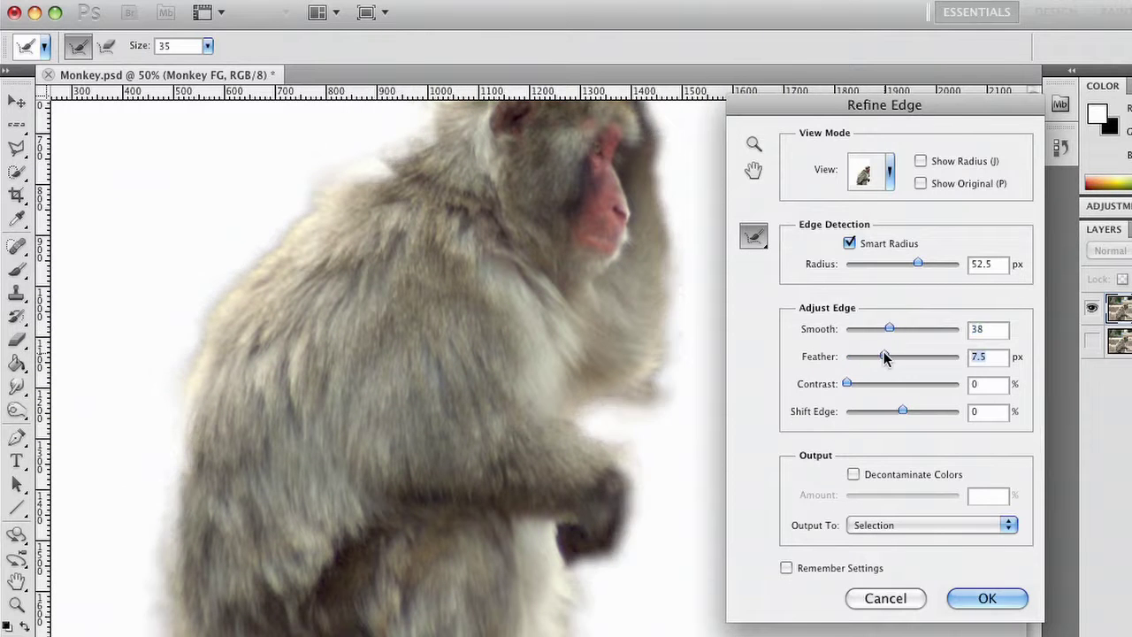
mouse_move(910, 412)
mouse_down()
mouse_move(881, 412)
mouse_move(915, 410)
mouse_up()
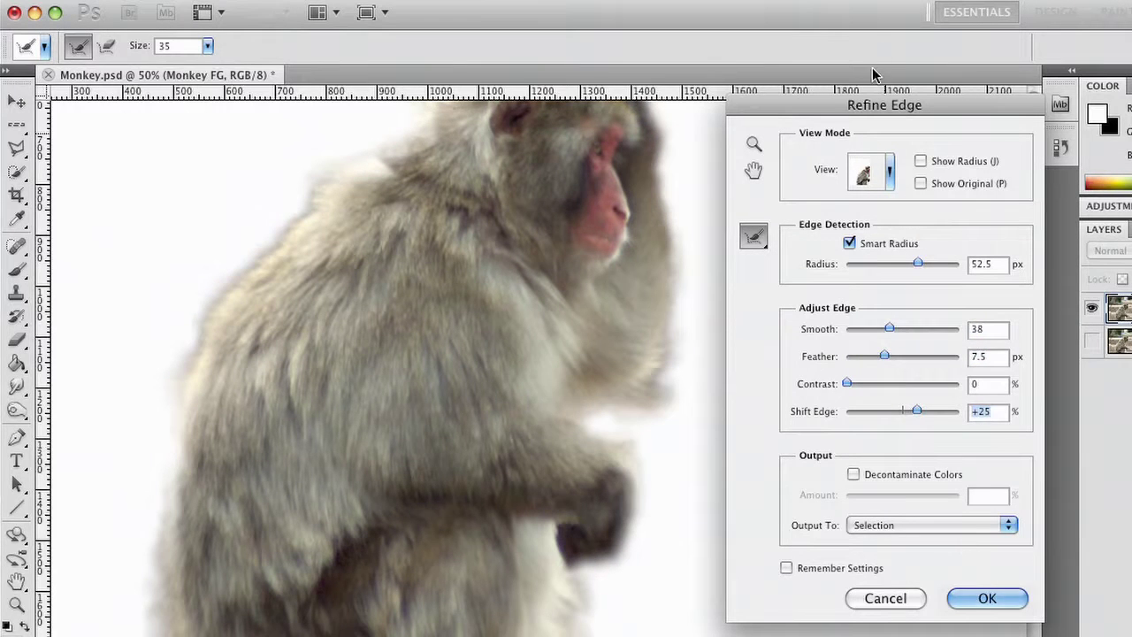
- Preview the cutout On Black and readjust the edge to Radius 32.5 px, Smooth 57 and Contrast 4%
click(891, 173)
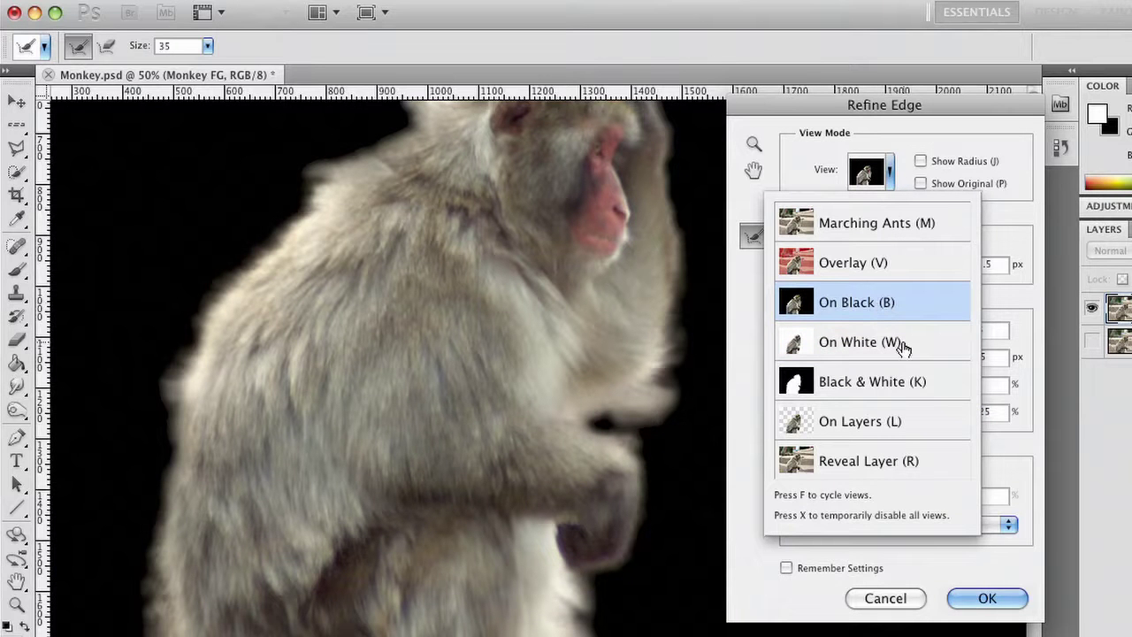
click(1022, 454)
drag(915, 261, 905, 264)
click(910, 331)
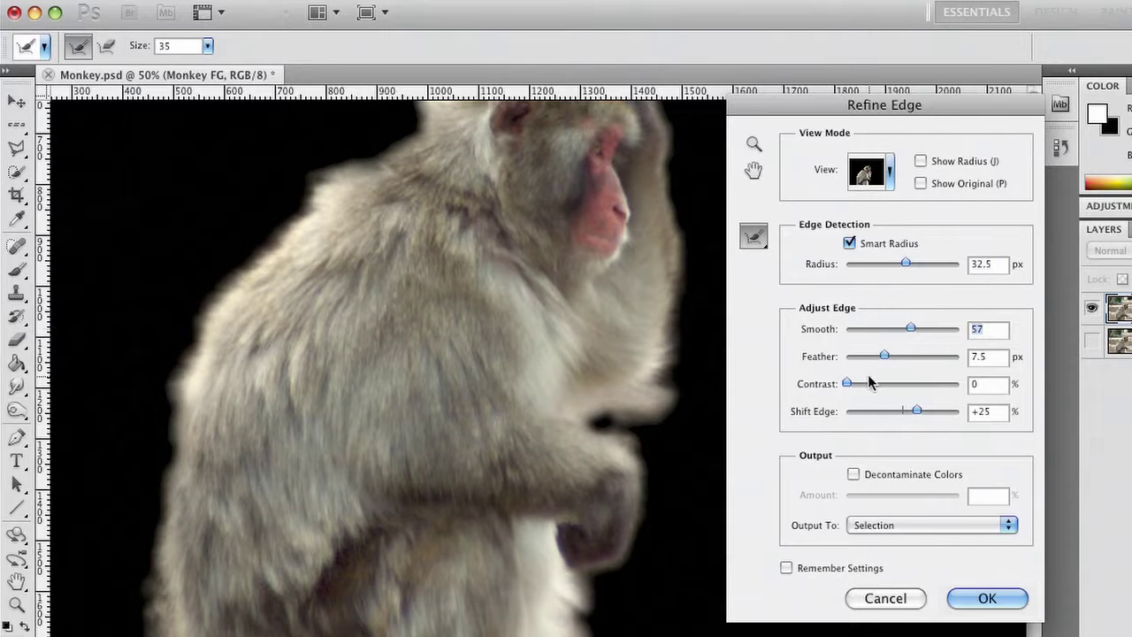
mouse_move(859, 384)
mouse_down()
mouse_move(881, 386)
mouse_move(850, 387)
mouse_up()
- Output the refined monkey selection as a layer mask on Monkey FG
click(901, 525)
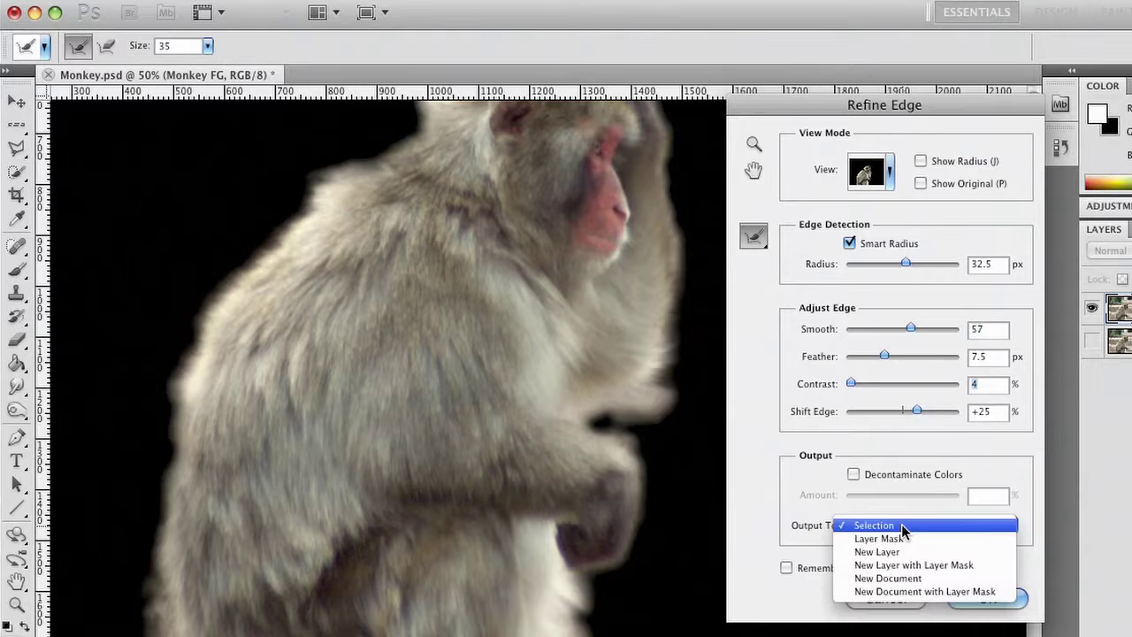
click(901, 537)
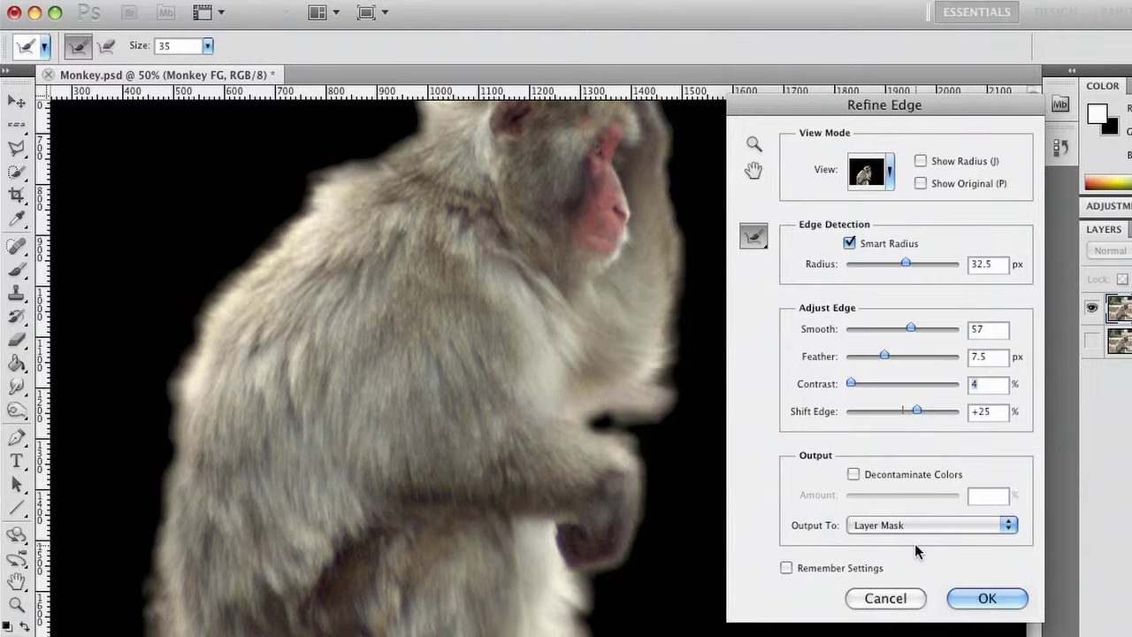
click(985, 598)
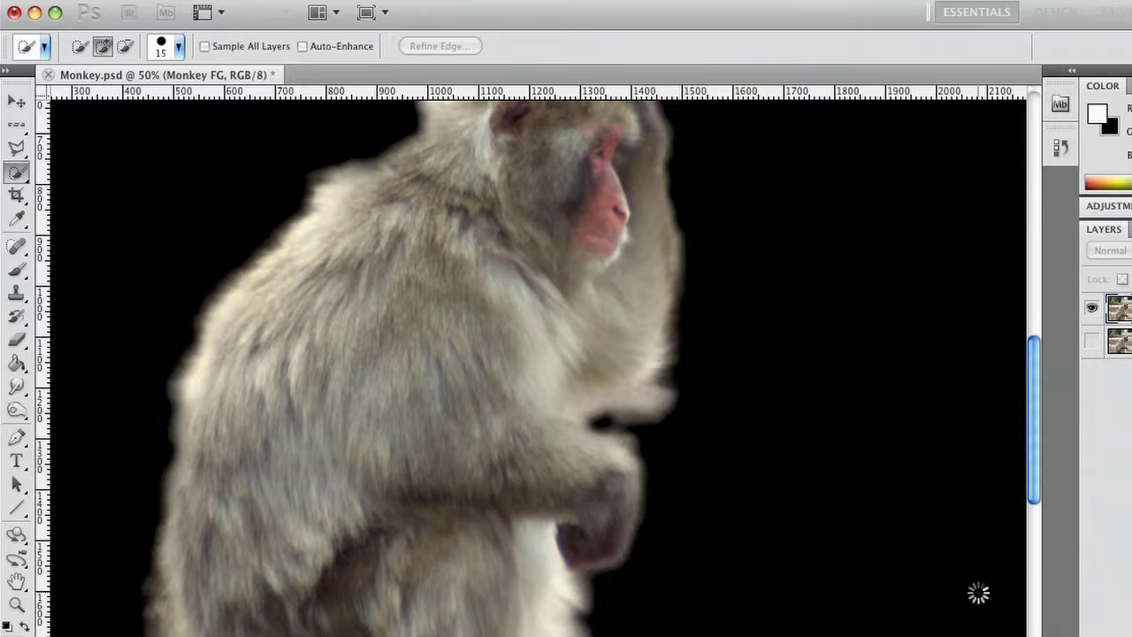
- Load the Monkey FG layer mask as a selection and switch to the BG layer, making only BG visible
key(super+minus)
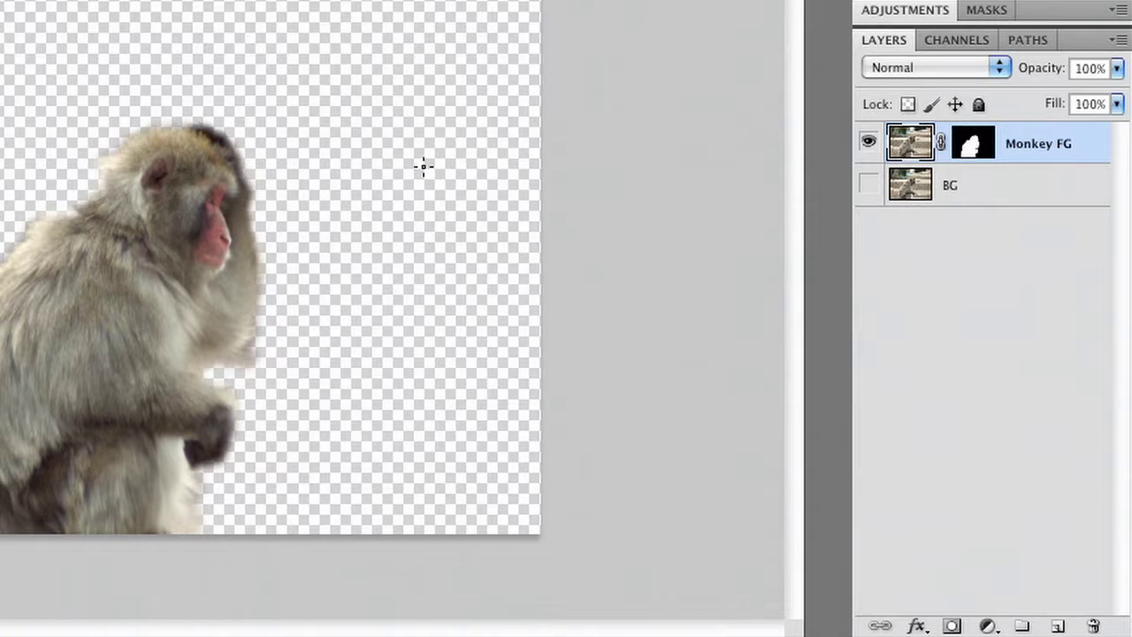
super+click(973, 149)
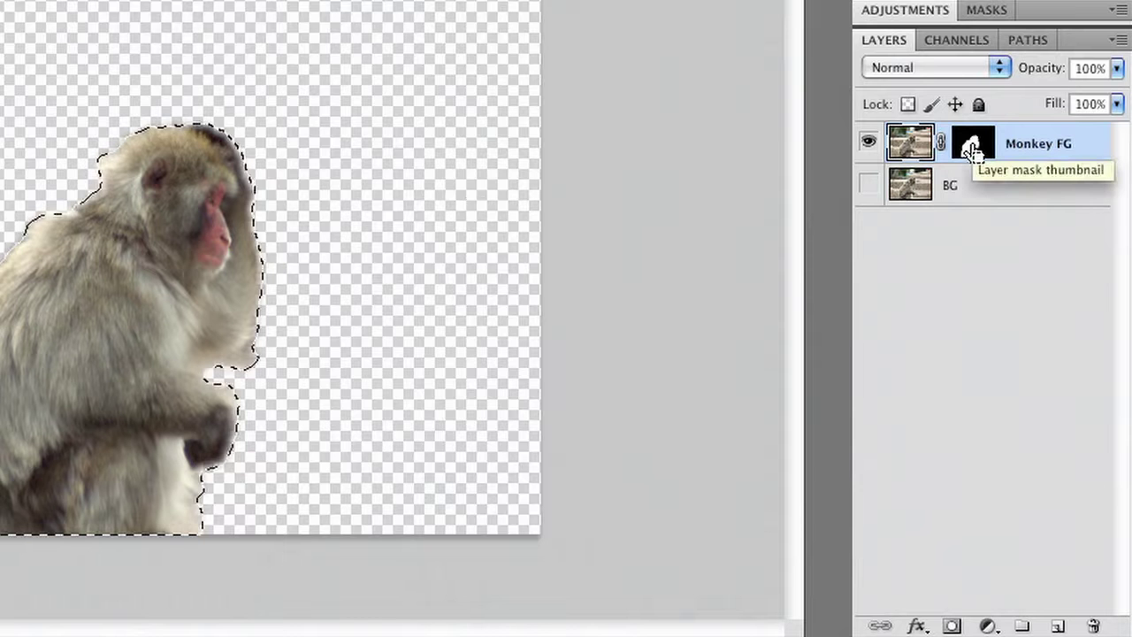
click(869, 143)
click(895, 178)
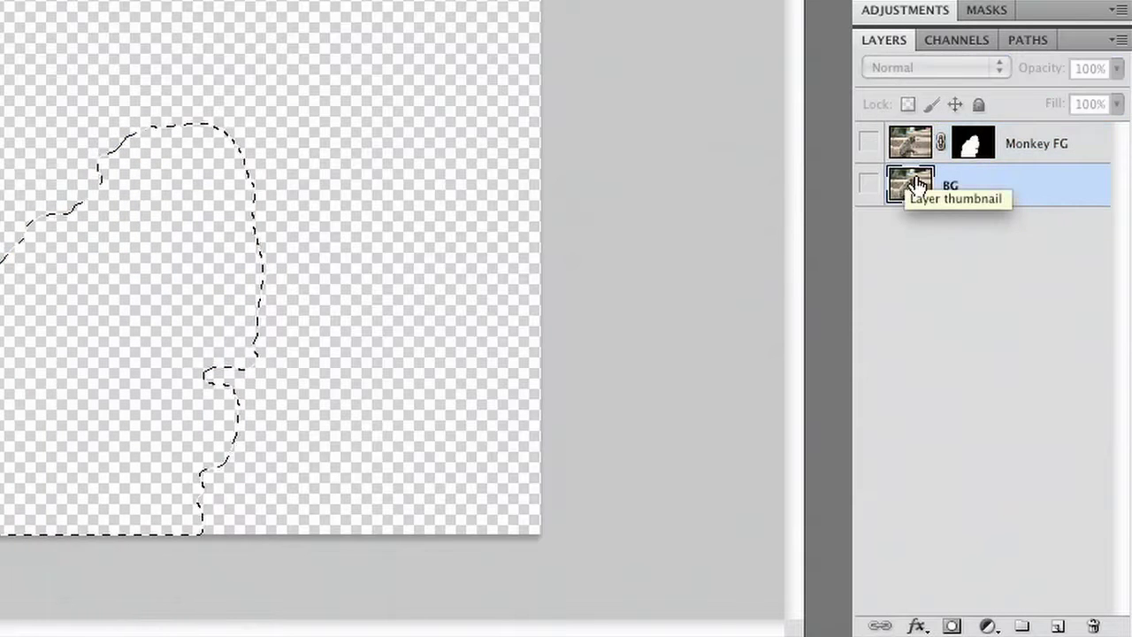
click(868, 184)
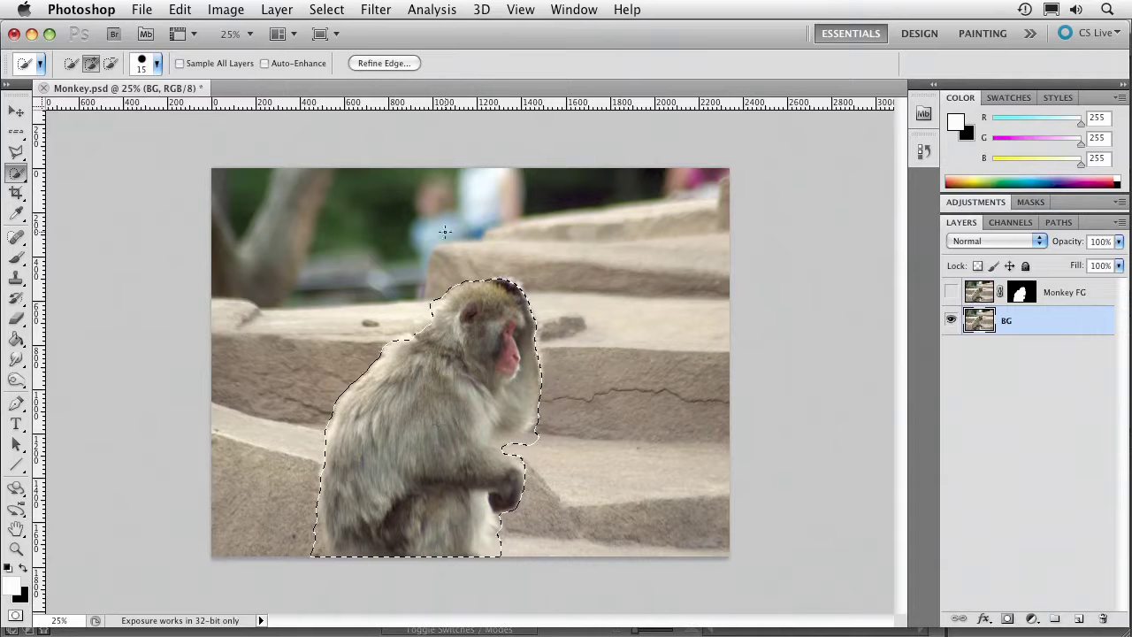
- Expand the monkey selection on the BG layer by 30 pixels
click(327, 9)
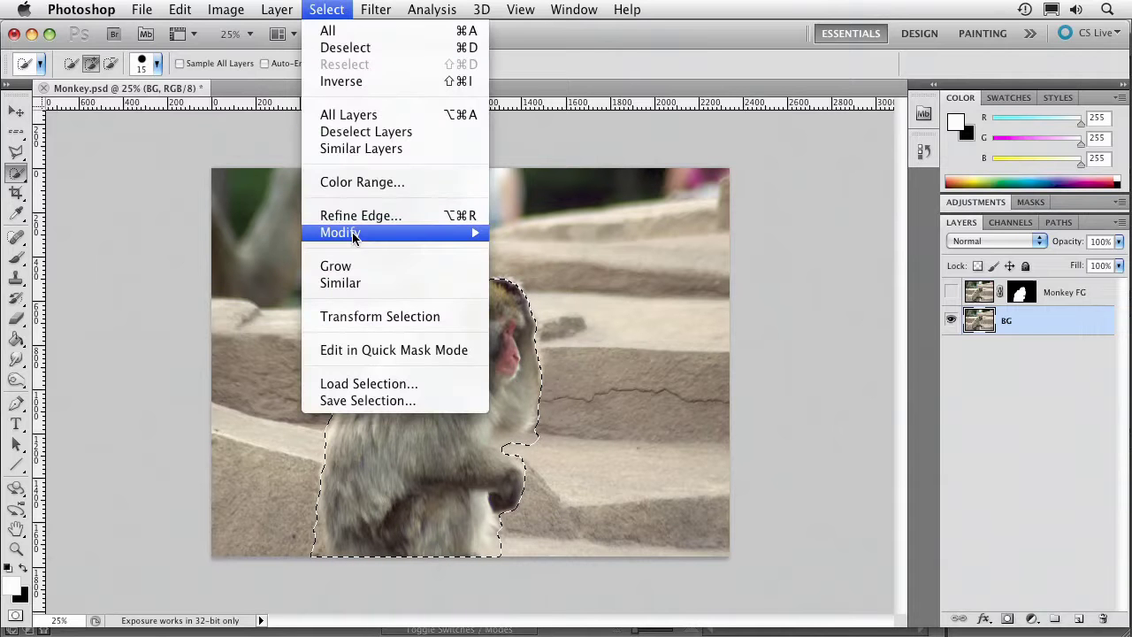
mouse_move(352, 234)
click(531, 261)
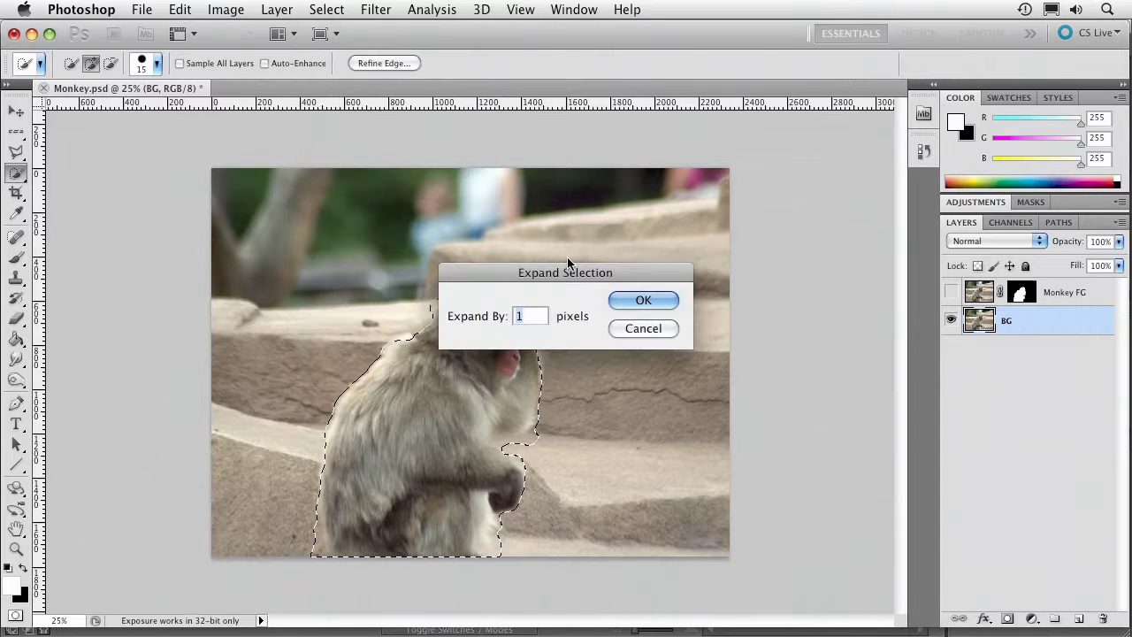
text(30)
key(Return)
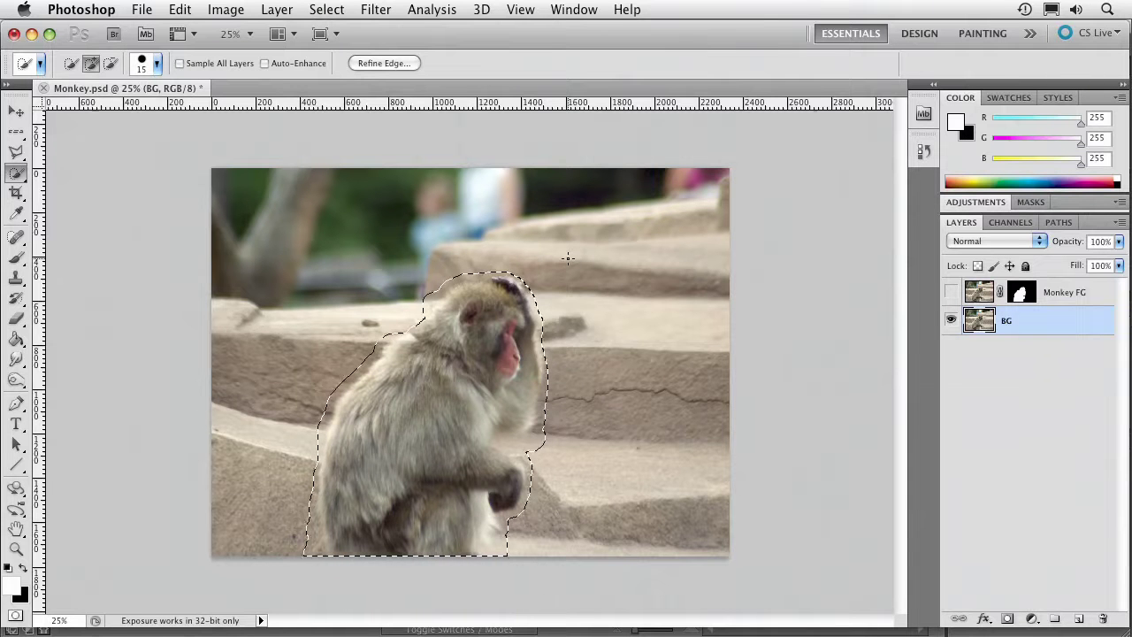
- Fill the expanded selection with Content-Aware at Normal mode and 100% opacity, and deselect
key(shift+BackSpace)
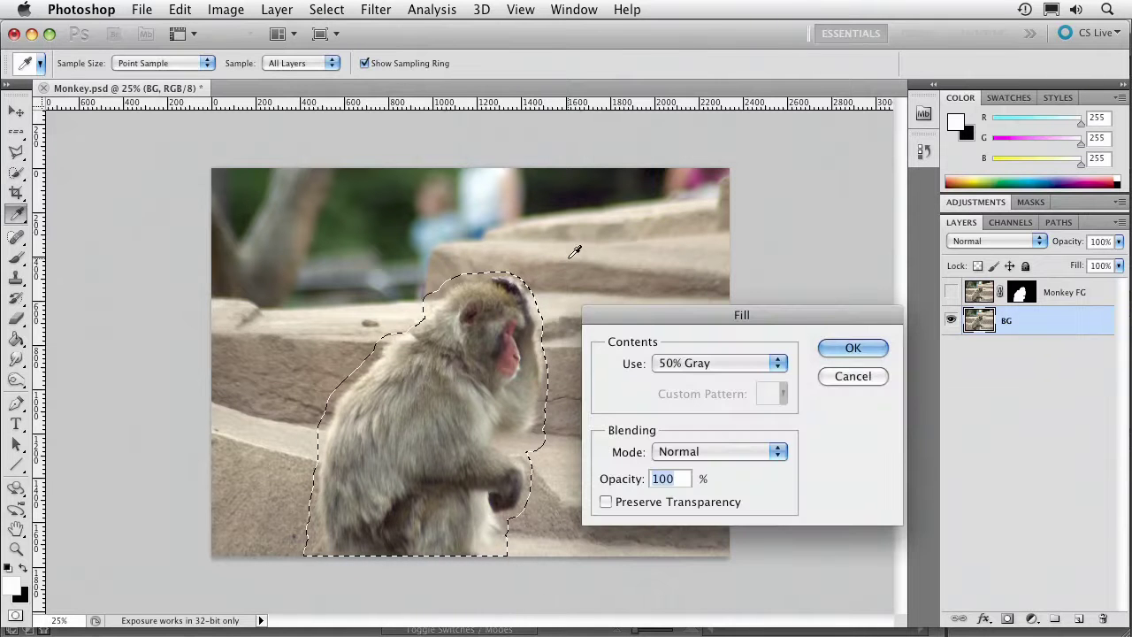
click(758, 363)
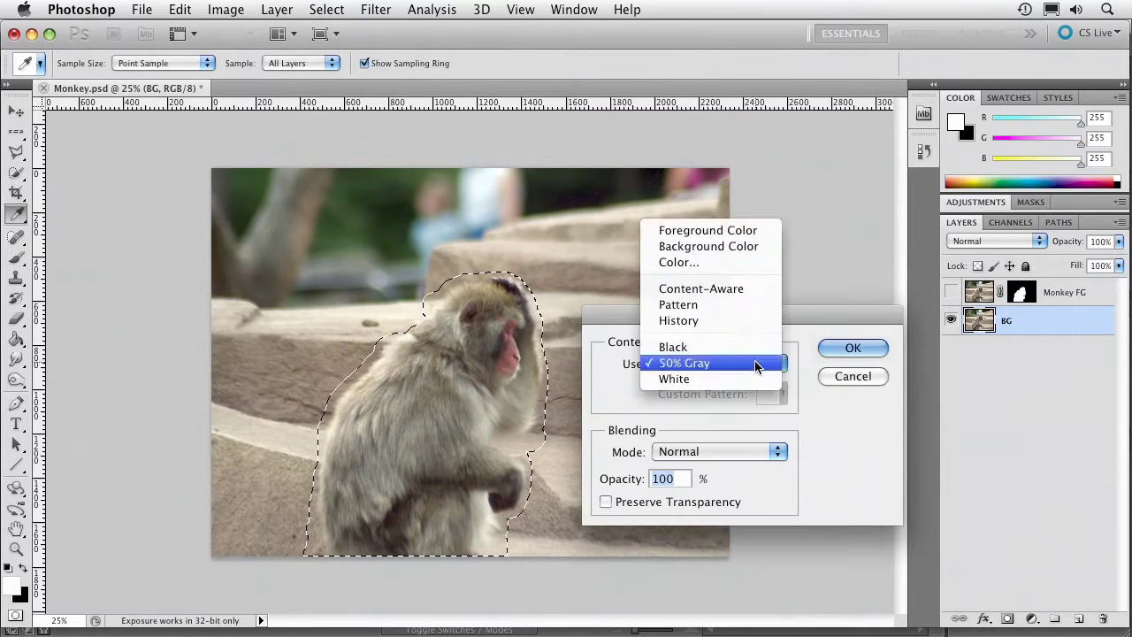
click(747, 290)
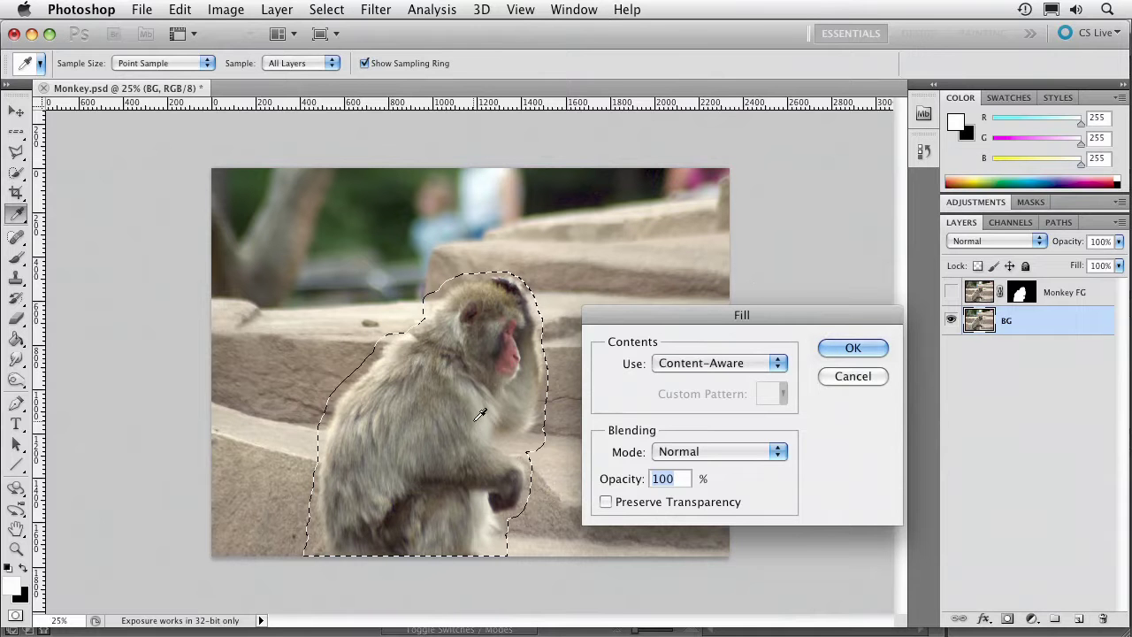
click(852, 348)
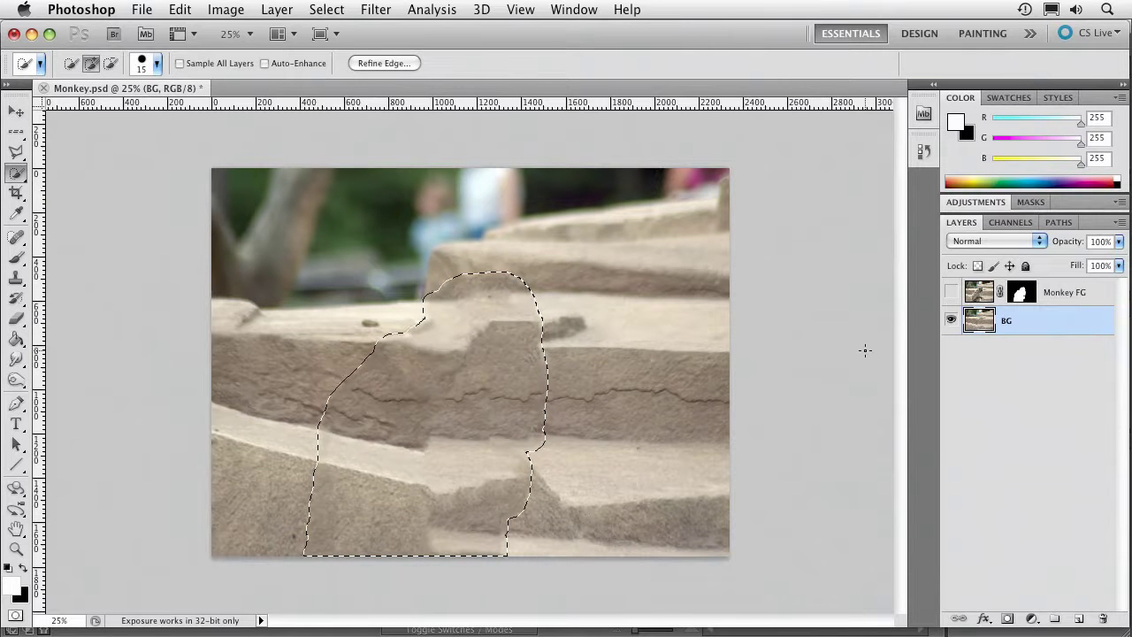
key(super+d)
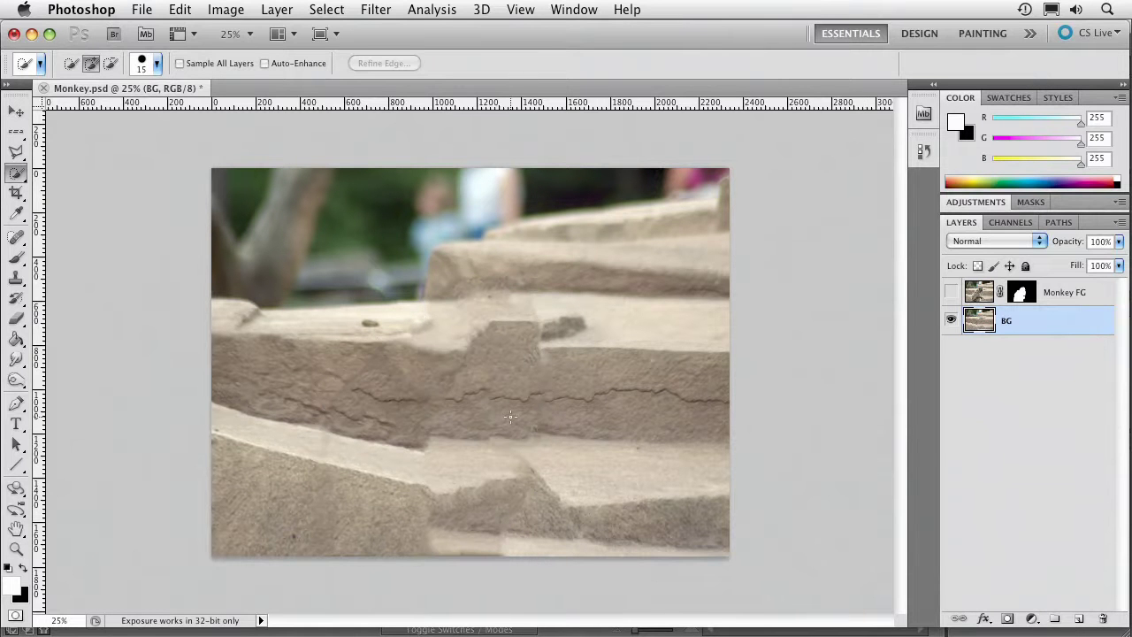
- Clone the rock crack across its gap in the filled area of BG, using the Clone Stamp with a 40 px brush
key(super+equal)
key(super+equal)
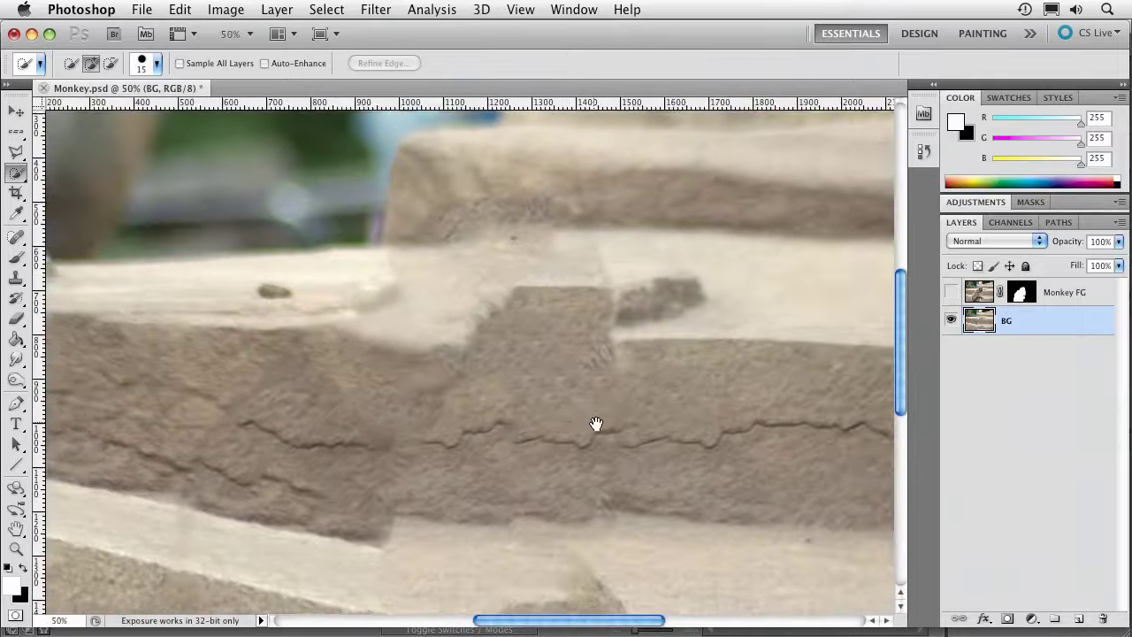
drag(596, 424, 652, 420)
key(s)
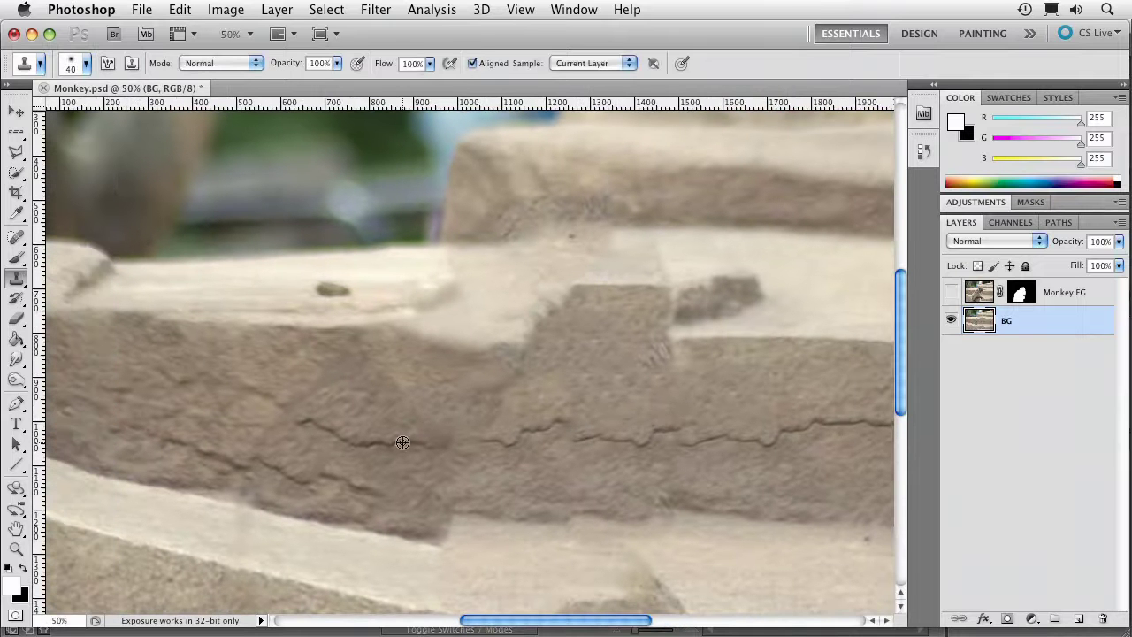
drag(445, 442, 512, 441)
drag(479, 496, 470, 498)
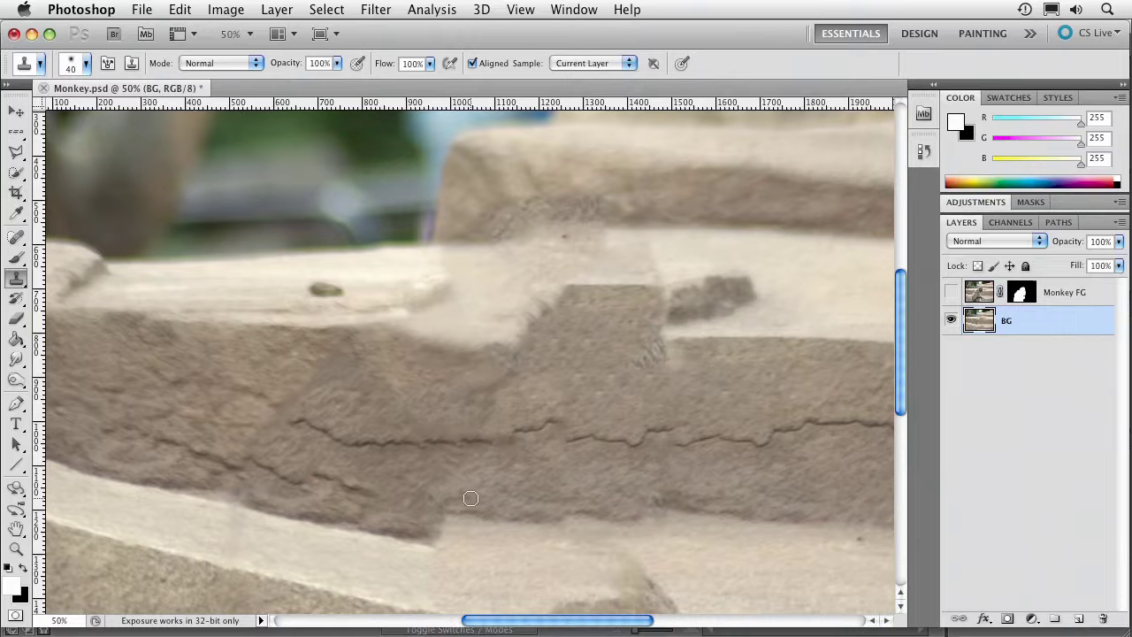
- Enlarge the Clone Stamp brush to 100 px and even out the lower edge of the dark cracked rock band
key(bracketright)
key(bracketright)
key(bracketright)
key(bracketright)
key(bracketright)
key(bracketright)
mouse_move(517, 512)
mouse_down()
mouse_move(328, 524)
mouse_move(385, 536)
mouse_move(316, 539)
mouse_move(387, 541)
mouse_move(286, 533)
mouse_up()
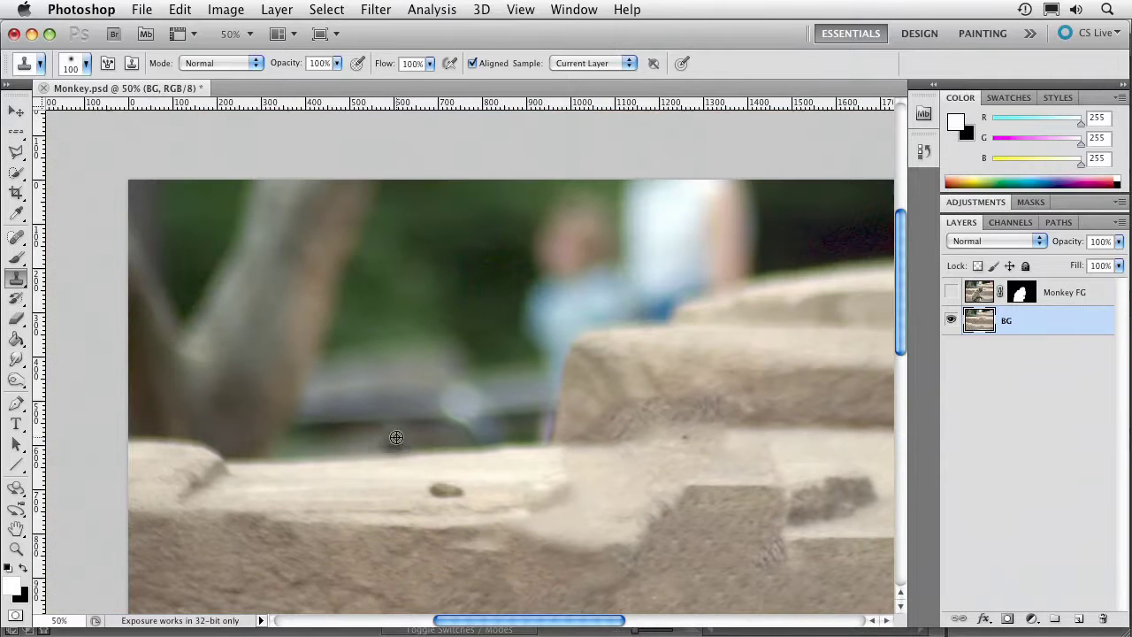
- Clone stone texture over the fill seams on the pale upper ledge and retouch the crack in the rock band below
scroll(561, 463, right, 5)
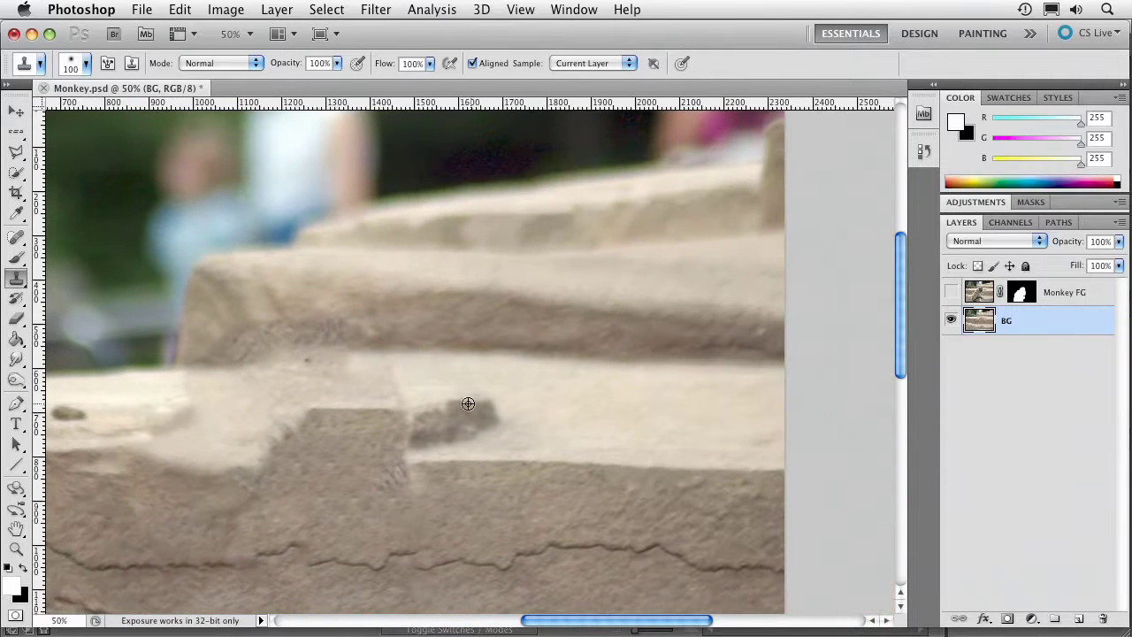
mouse_move(378, 412)
mouse_down()
mouse_move(309, 412)
mouse_move(291, 425)
mouse_move(297, 452)
mouse_up()
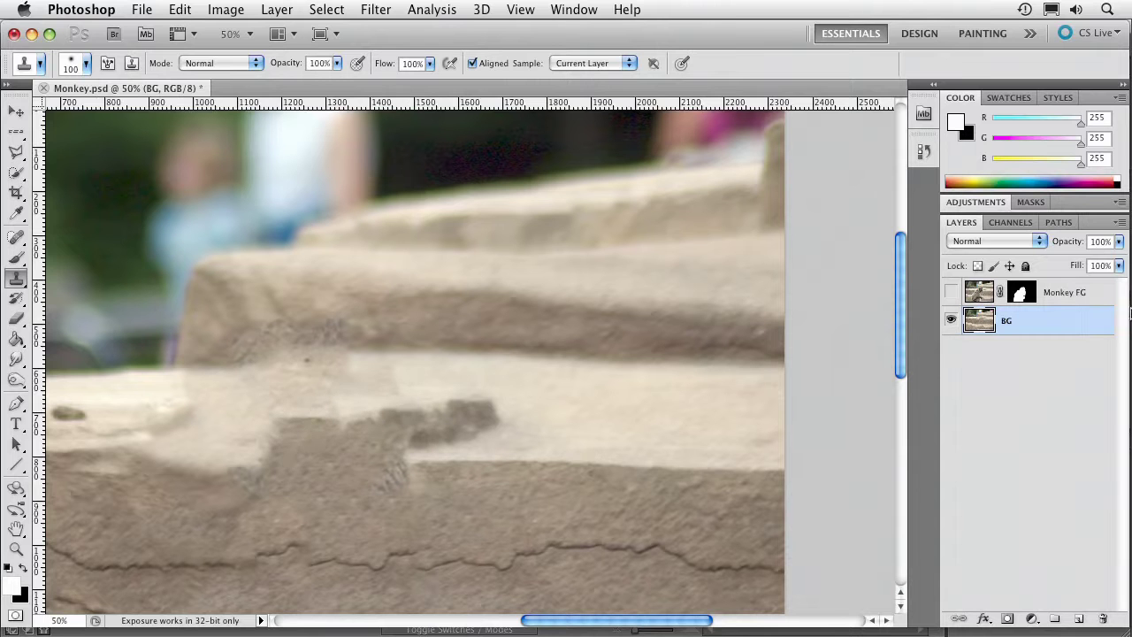
click(950, 292)
click(950, 292)
mouse_move(373, 353)
mouse_down()
mouse_move(296, 346)
mouse_move(245, 356)
mouse_move(277, 369)
mouse_up()
alt+click(451, 374)
drag(383, 379, 320, 392)
scroll(533, 477, down, 5)
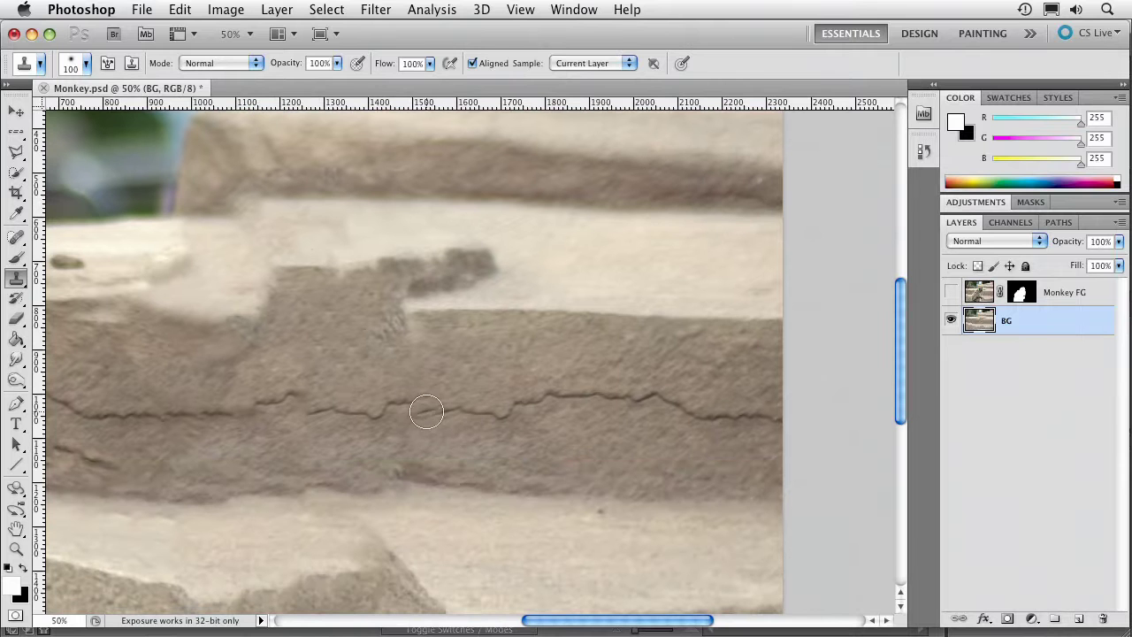
drag(366, 404, 404, 398)
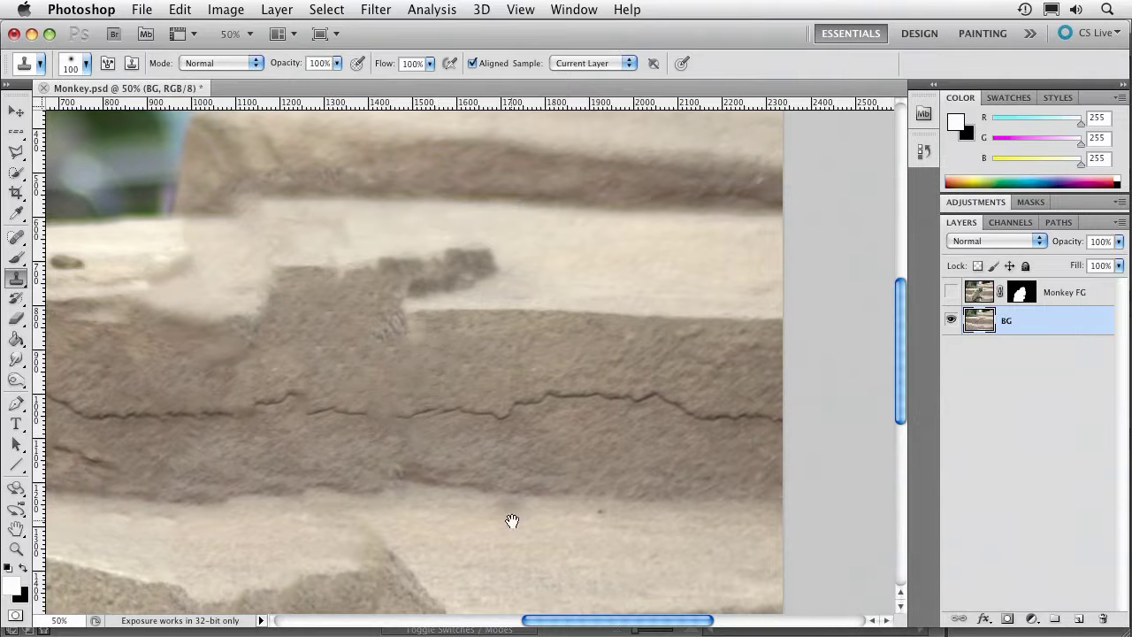
- Clone the pale ledge and rock edges over the raised peak and the fill seams in the lowest rocks
scroll(556, 344, down, 7)
scroll(556, 344, left, 2)
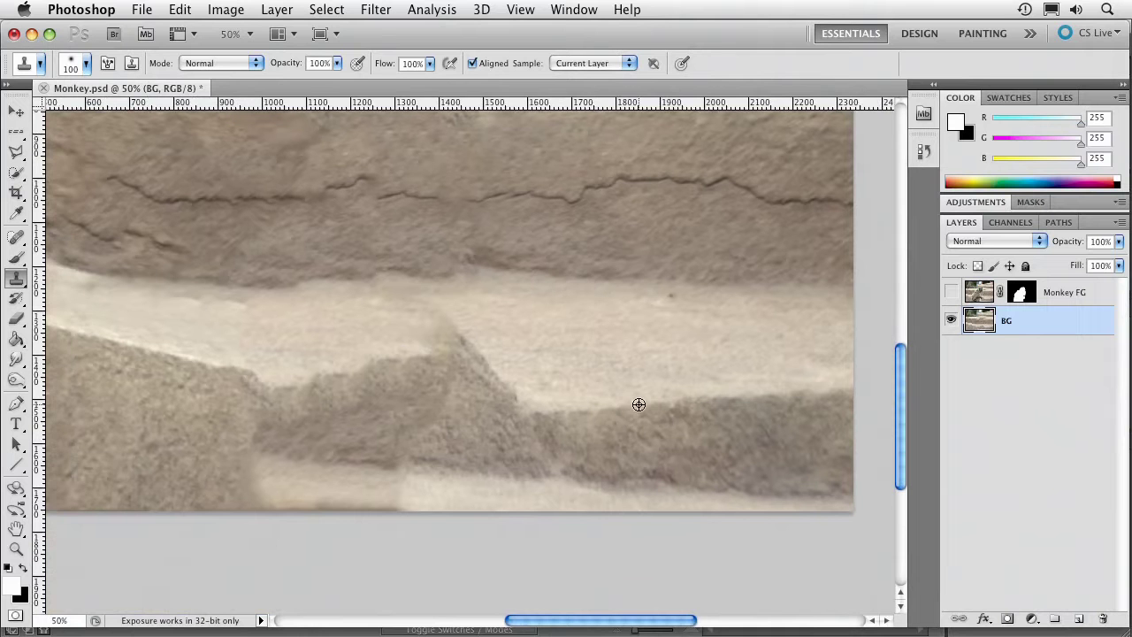
mouse_move(519, 409)
mouse_down()
mouse_move(533, 413)
mouse_move(467, 415)
mouse_move(498, 399)
mouse_move(505, 370)
mouse_move(460, 341)
mouse_move(463, 366)
mouse_move(427, 372)
mouse_move(430, 399)
mouse_move(379, 424)
mouse_move(430, 425)
mouse_move(404, 419)
mouse_move(374, 454)
mouse_move(387, 492)
mouse_move(372, 508)
mouse_move(409, 445)
mouse_move(412, 396)
mouse_move(374, 392)
mouse_move(353, 371)
mouse_move(314, 380)
mouse_up()
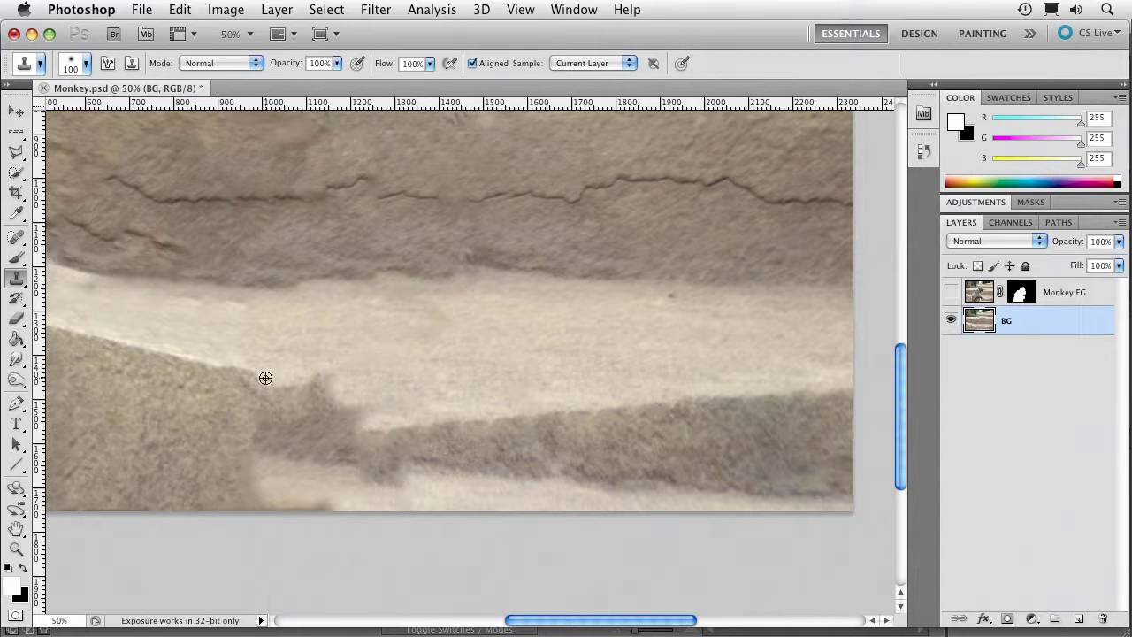
mouse_move(221, 365)
mouse_down()
mouse_move(351, 407)
mouse_move(379, 432)
mouse_move(362, 452)
mouse_move(253, 487)
mouse_move(362, 495)
mouse_move(375, 507)
mouse_move(430, 498)
mouse_move(318, 505)
mouse_up()
key(alt)
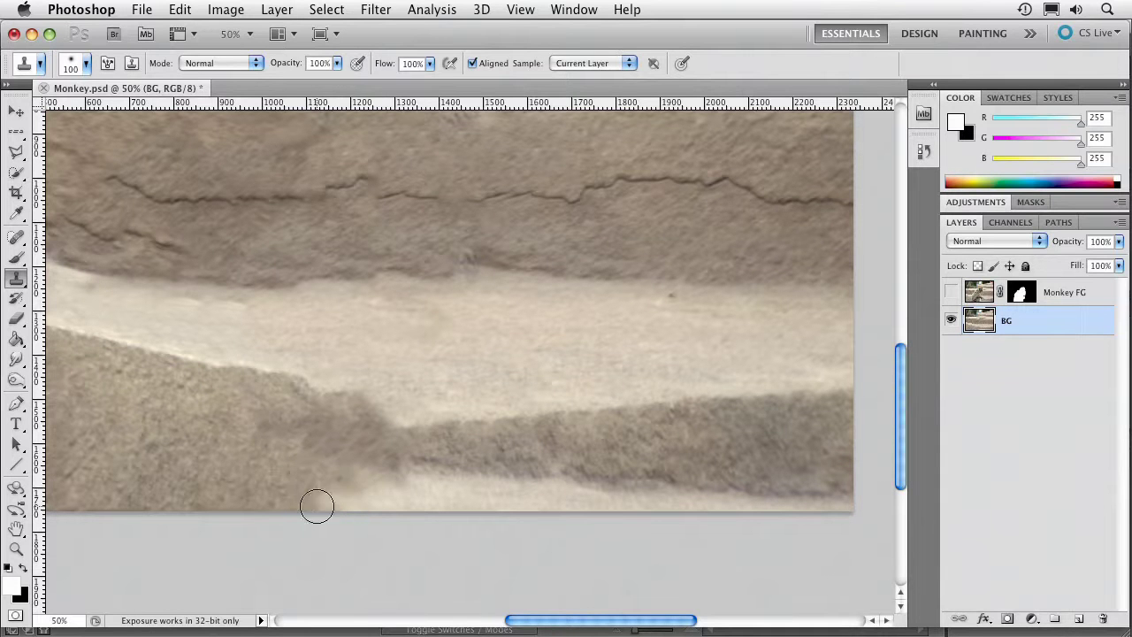
- Toggle the Monkey FG layer to check it against the retouched background, leaving Monkey FG visible
scroll(319, 509, down, 1)
scroll(321, 512, down, 1)
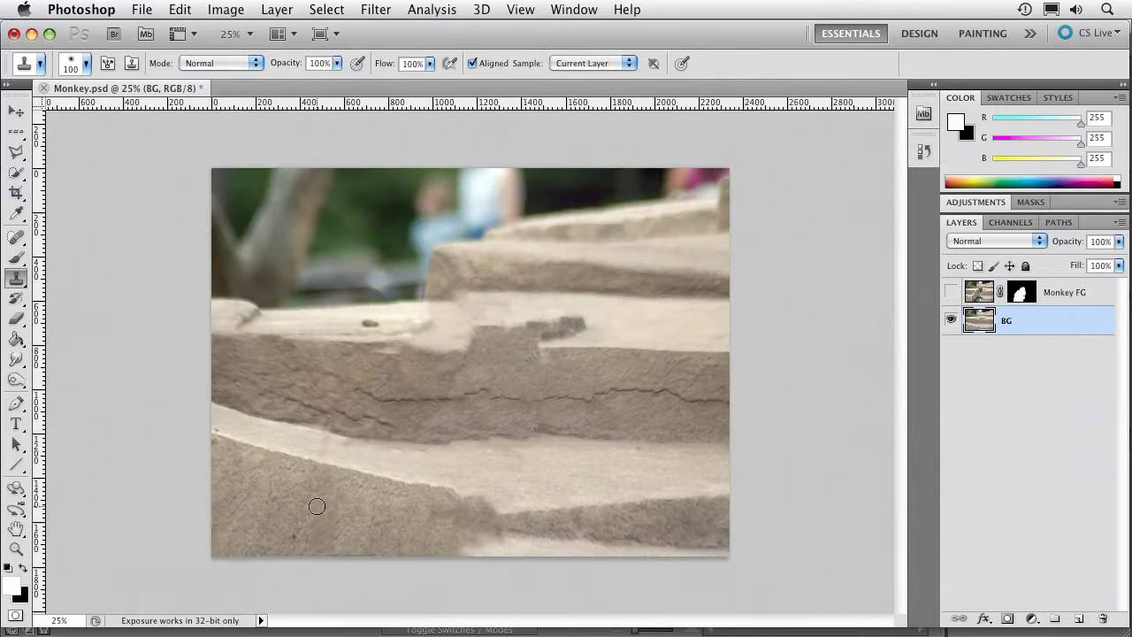
click(952, 292)
click(952, 293)
click(952, 294)
click(952, 294)
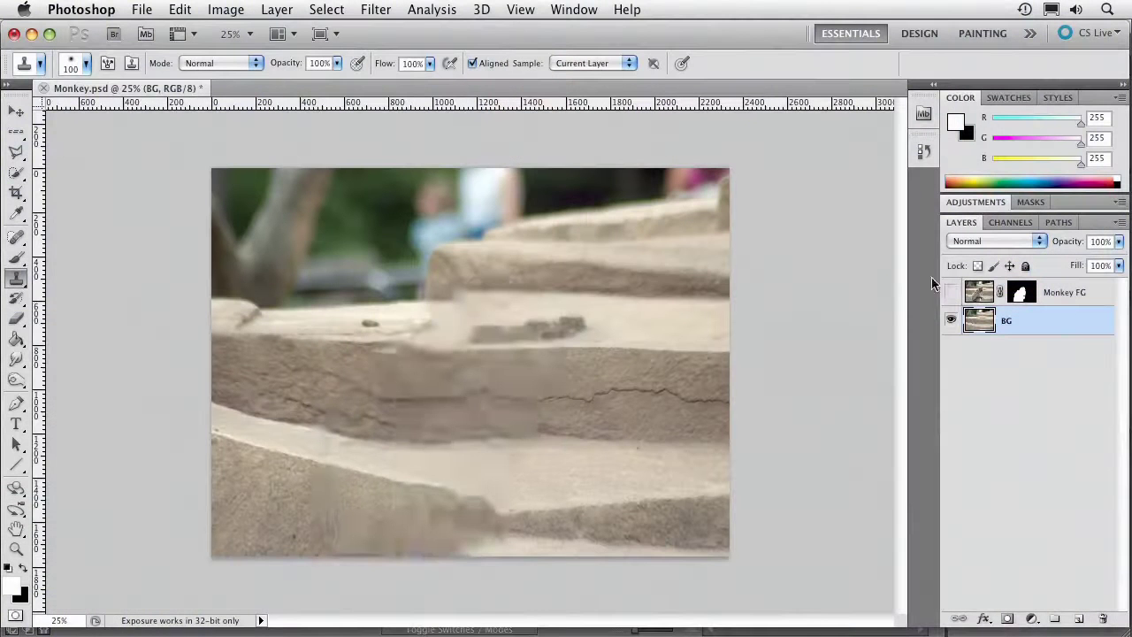
click(951, 294)
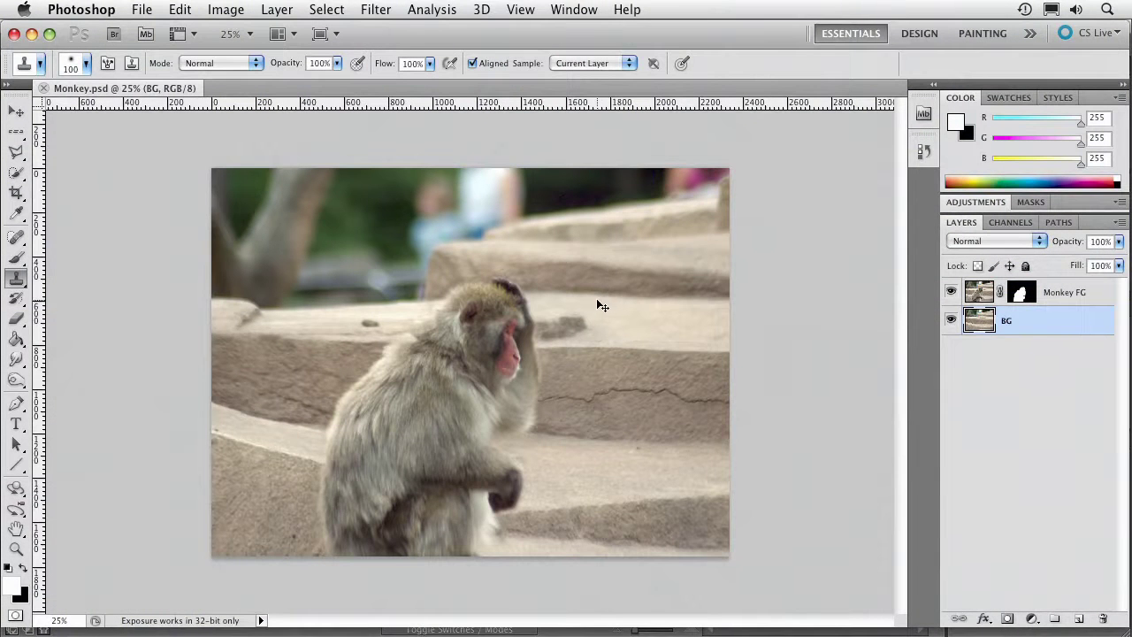
- Save the layered document under the name Monkey_Prepped.psd in Photoshop format, with Maximize Compatibility on
key(super+shift+s)
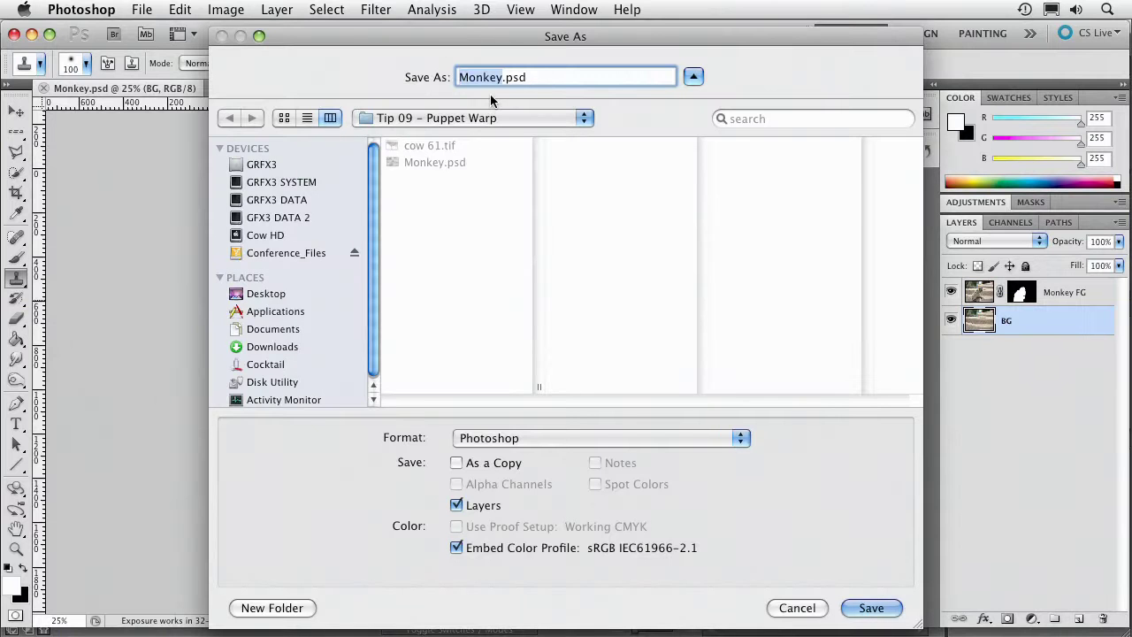
key(Right)
text(_Prepped)
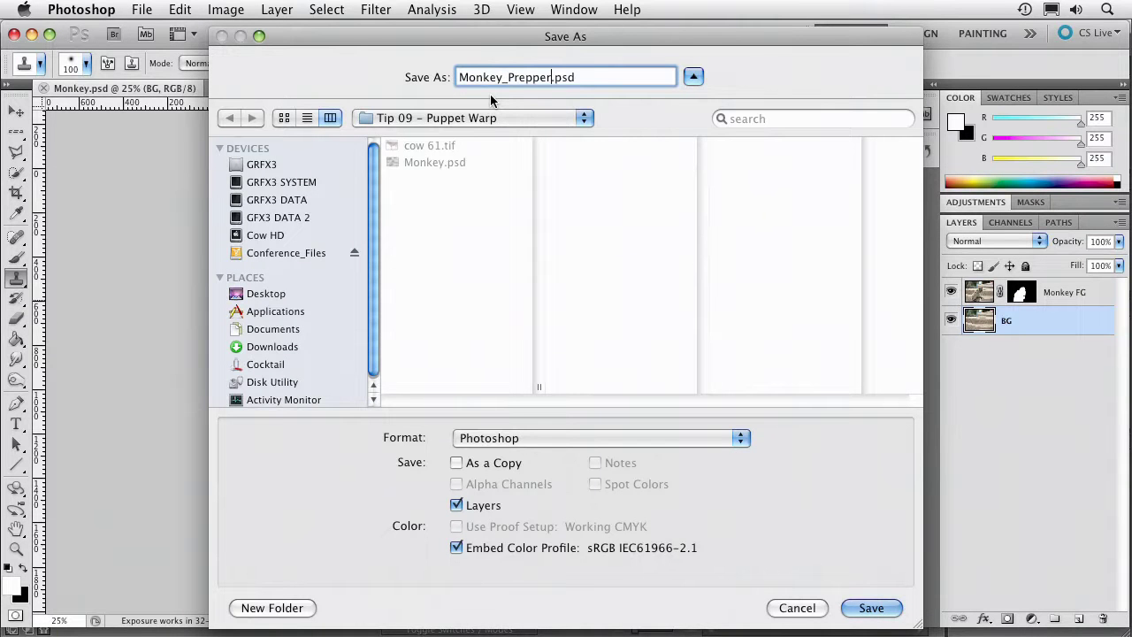
key(Return)
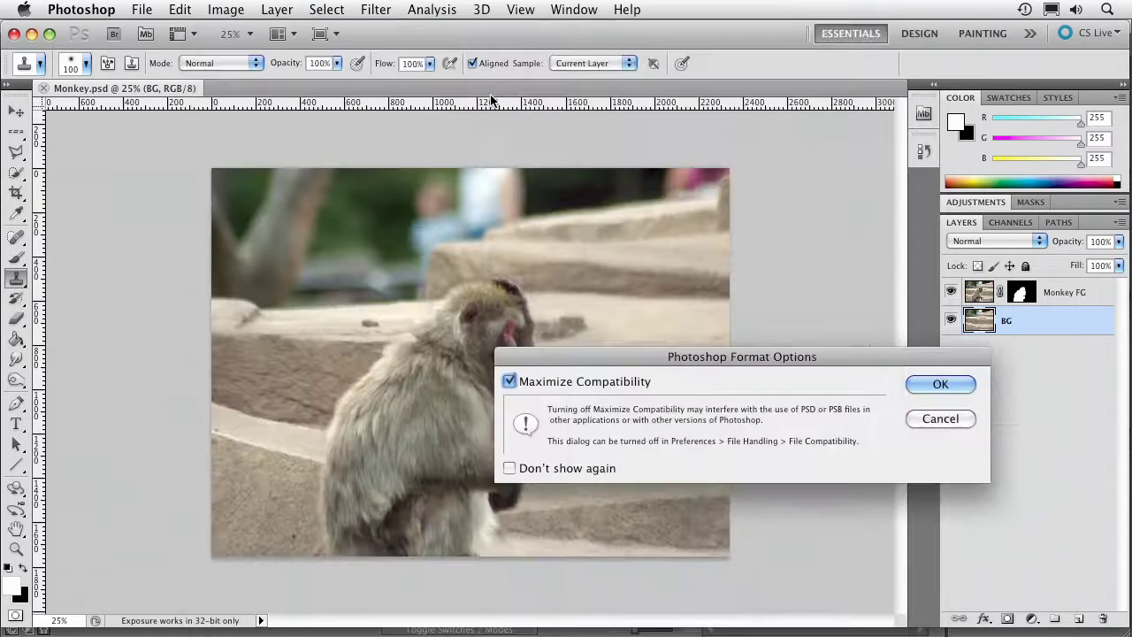
key(Return)
- Switch to After Effects and choose Monkey_Prepped.psd from the Tip 09 – Puppet Warp folder for import
key(super+Tab)
key(super+Tab)
key(super+Tab)
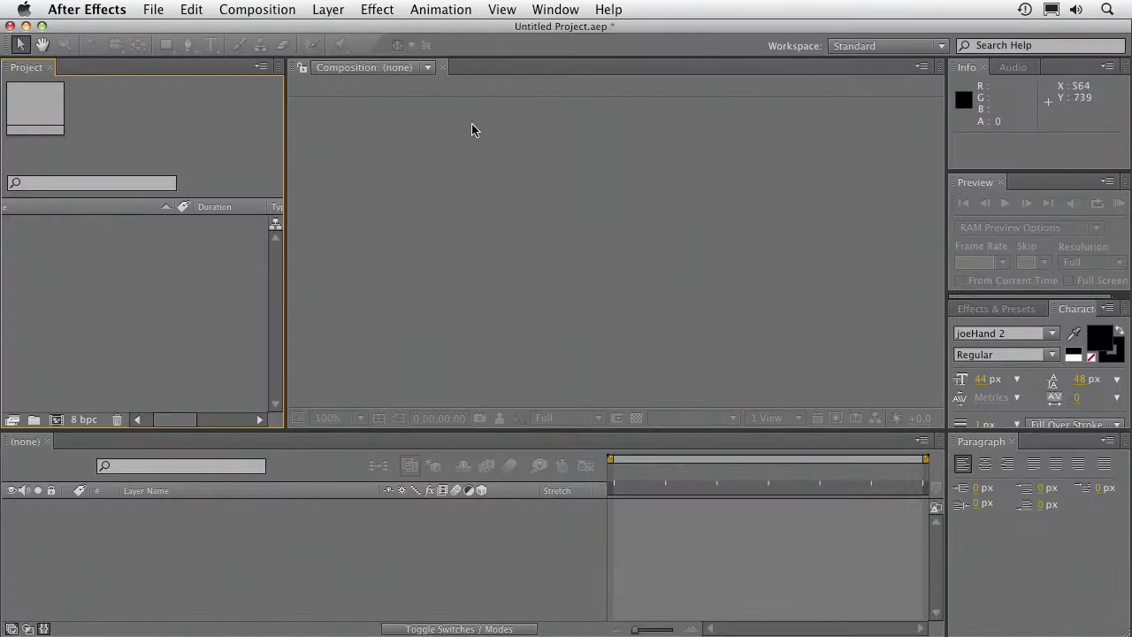
double_click(123, 276)
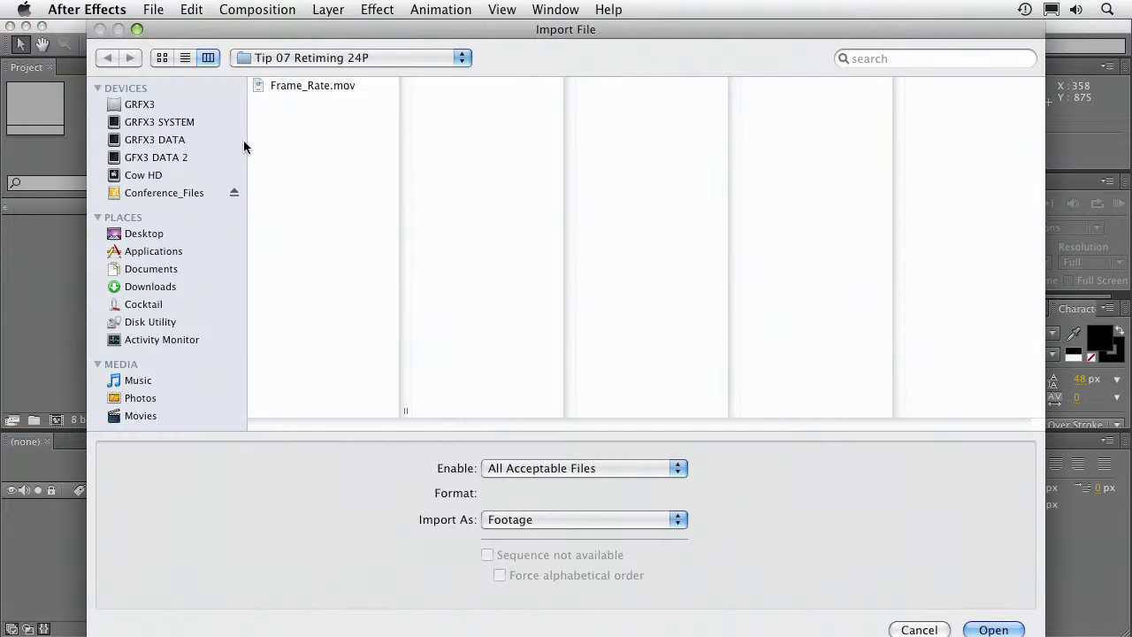
key(Left)
key(Down)
key(Down)
key(Right)
key(Down)
key(Down)
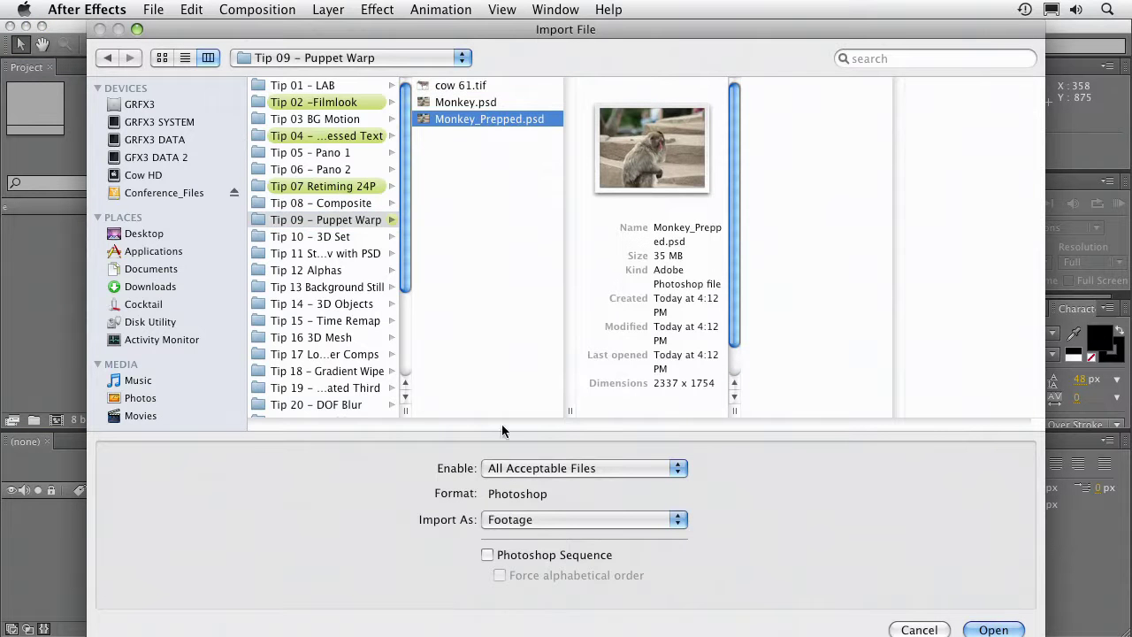
- Import the chosen file as Composition – Retain Layer Sizes with Editable Layer Styles
click(531, 519)
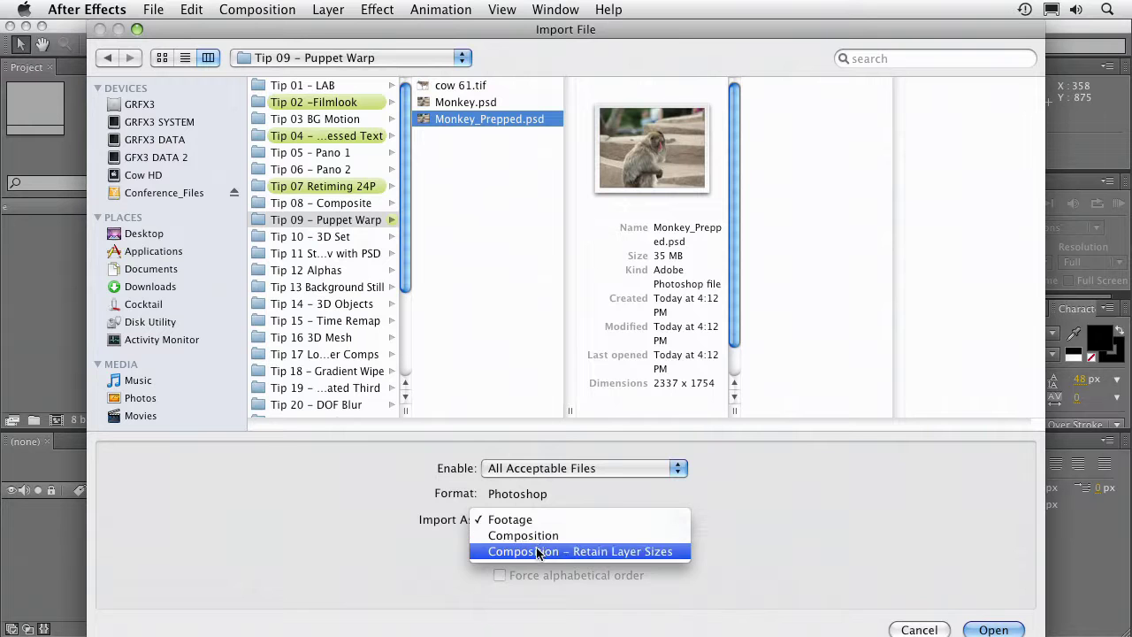
click(531, 550)
key(Return)
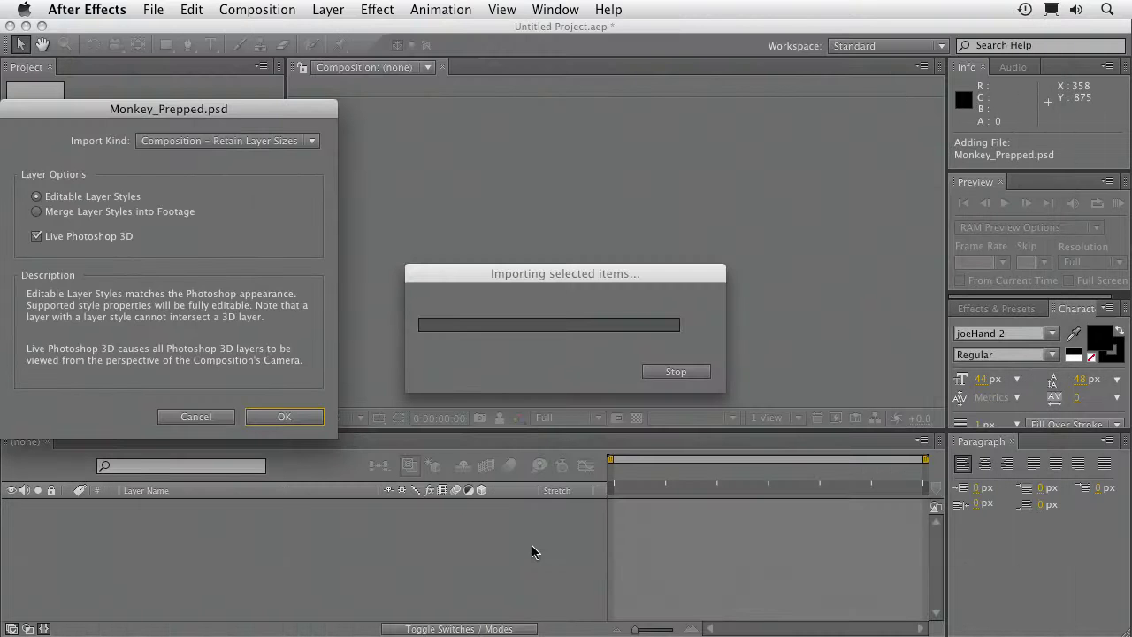
key(Return)
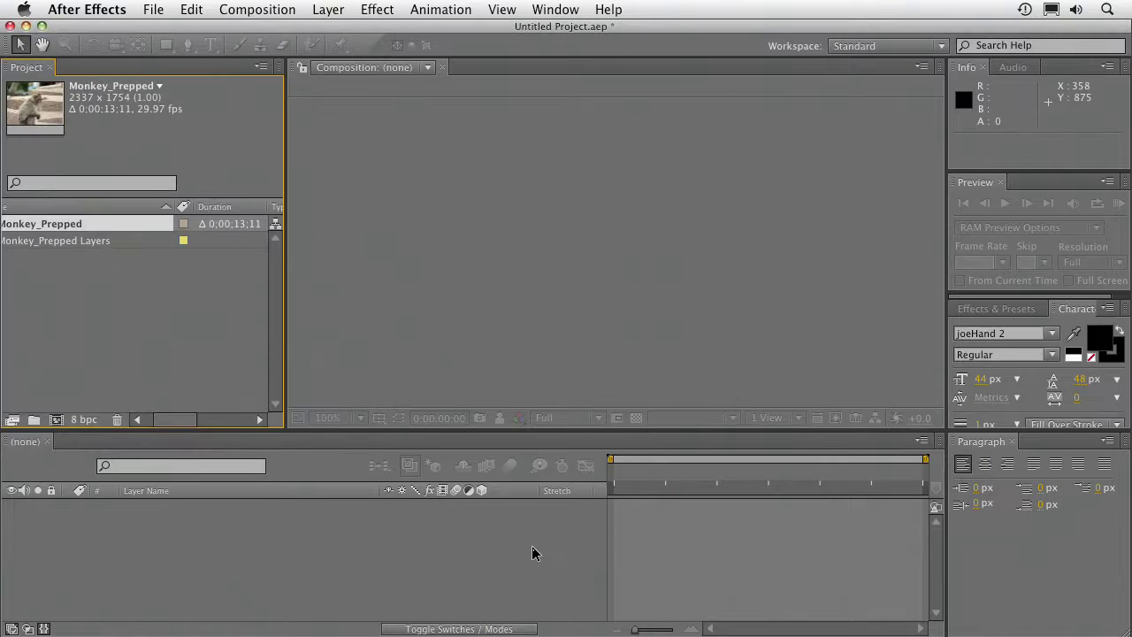
- Open the Monkey_Prepped composition, select the monkey foreground layer and activate the Puppet Pin tool
scroll(73, 348, left, 2)
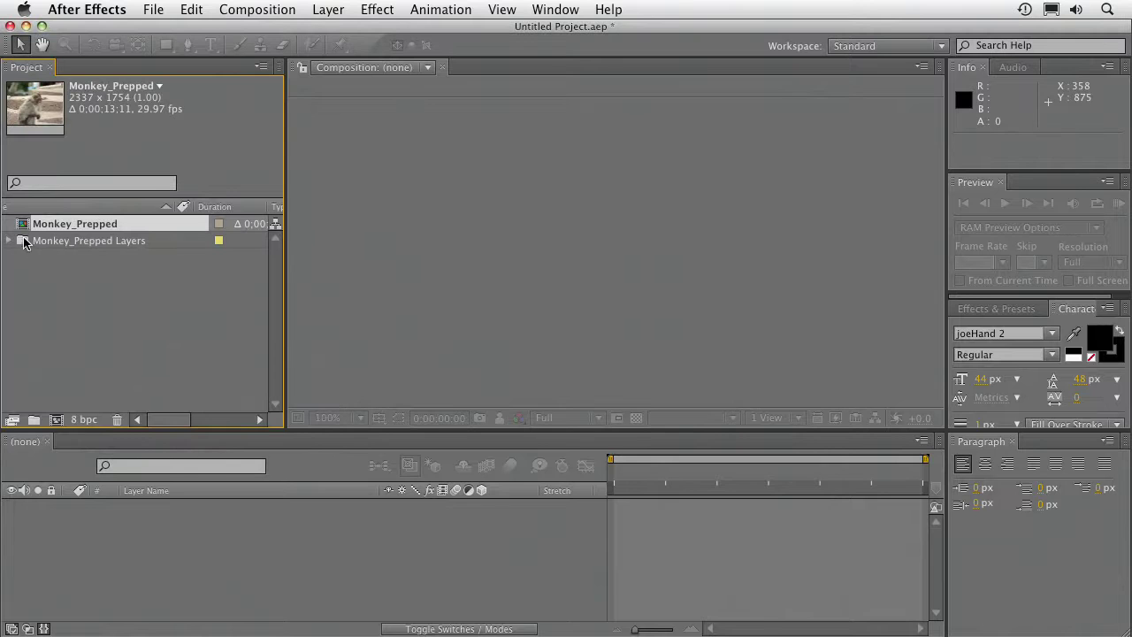
double_click(23, 226)
click(188, 506)
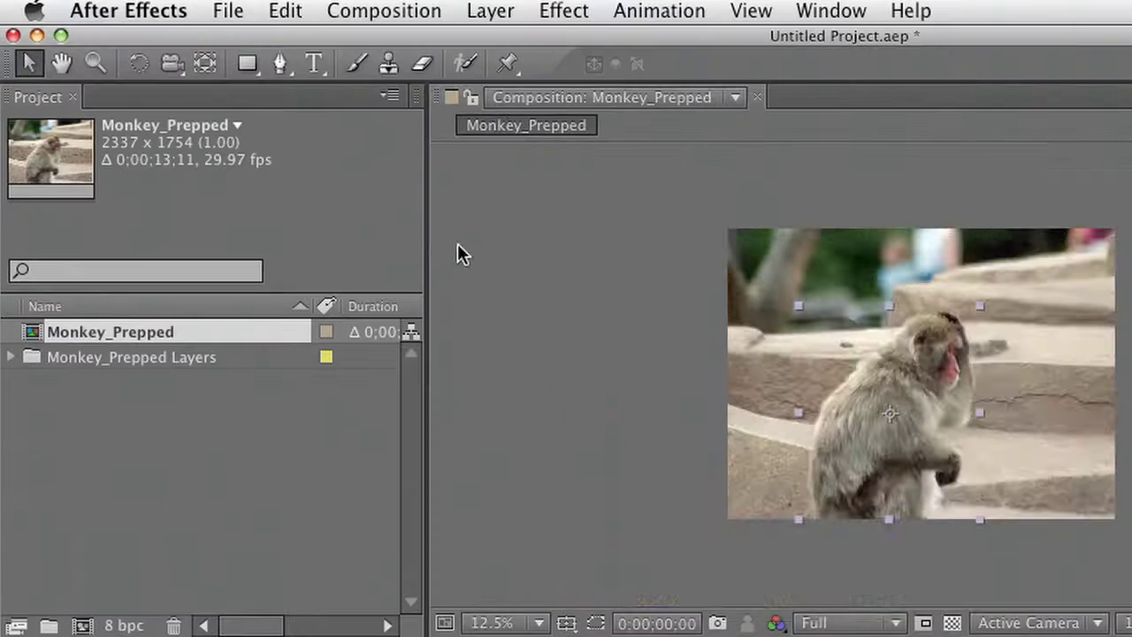
key(period)
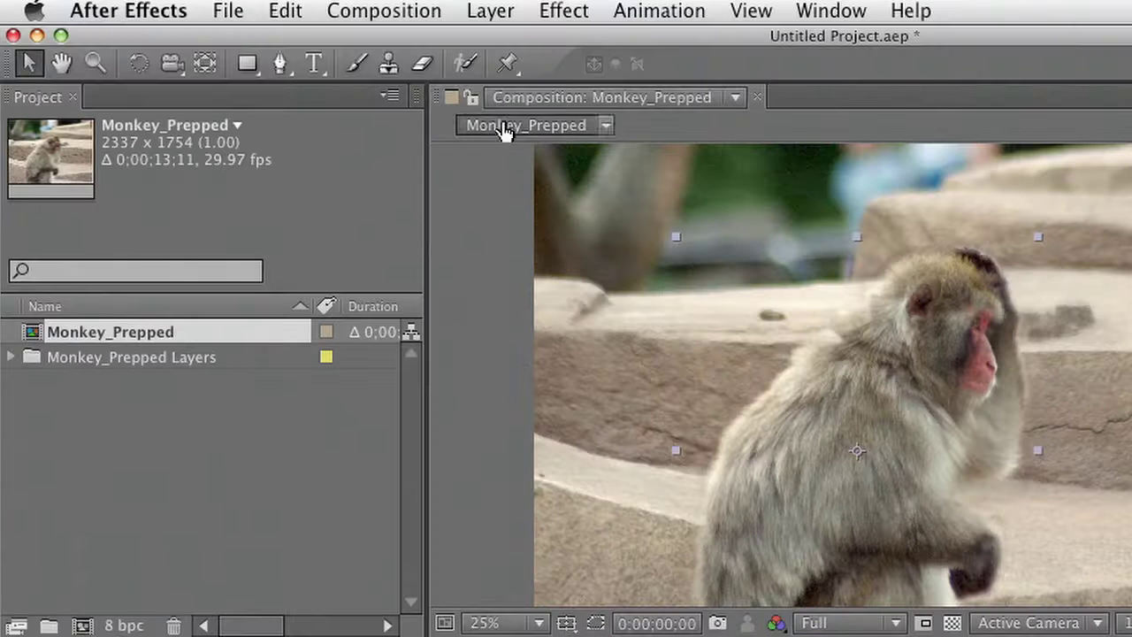
click(506, 64)
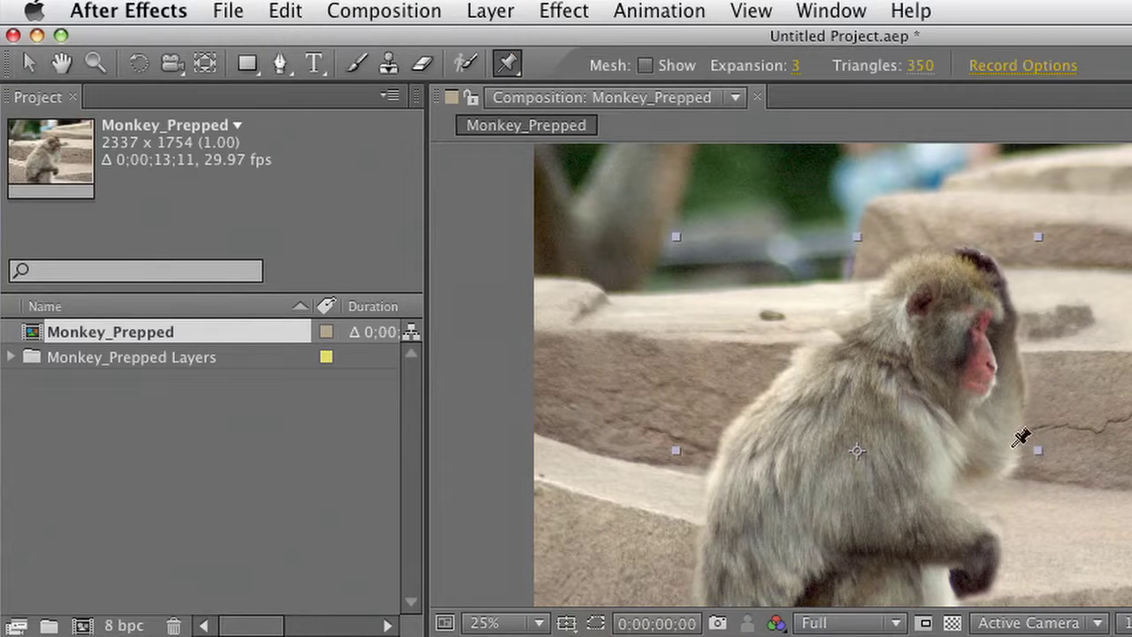
- Place four Puppet pins on the monkey: on the head, the back and both sides of the lower body
key(comma)
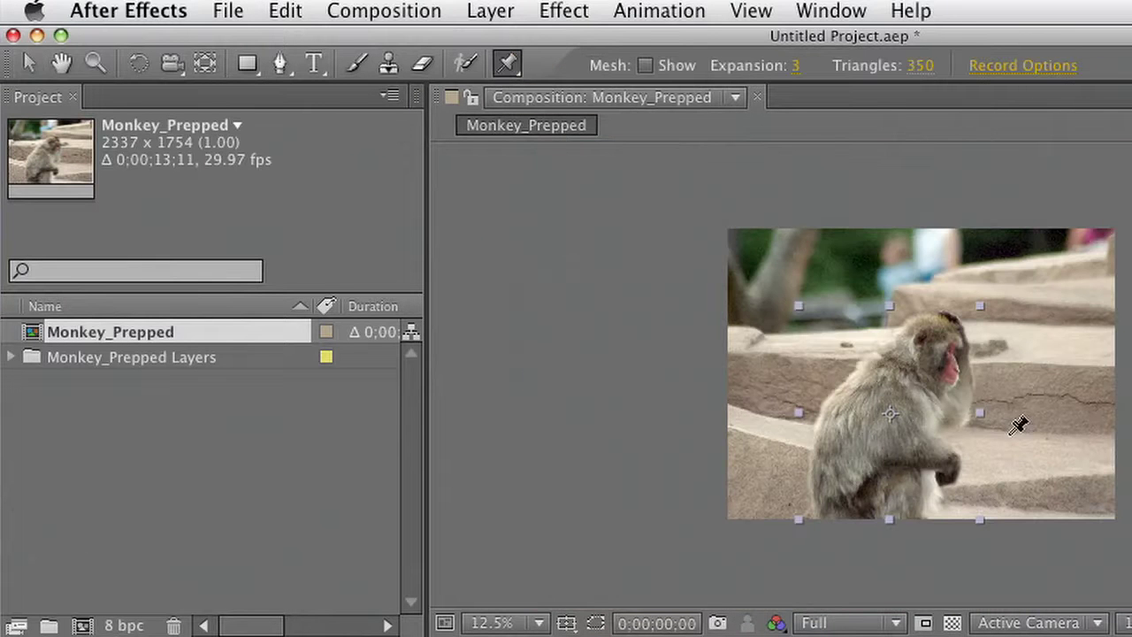
click(938, 348)
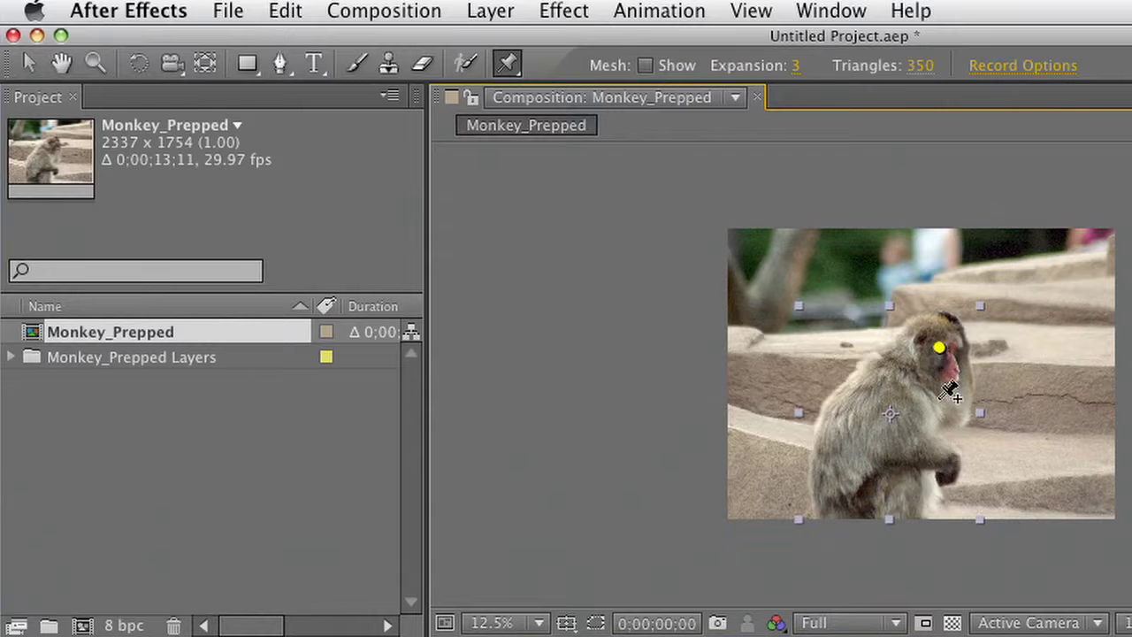
click(849, 415)
click(837, 502)
click(912, 502)
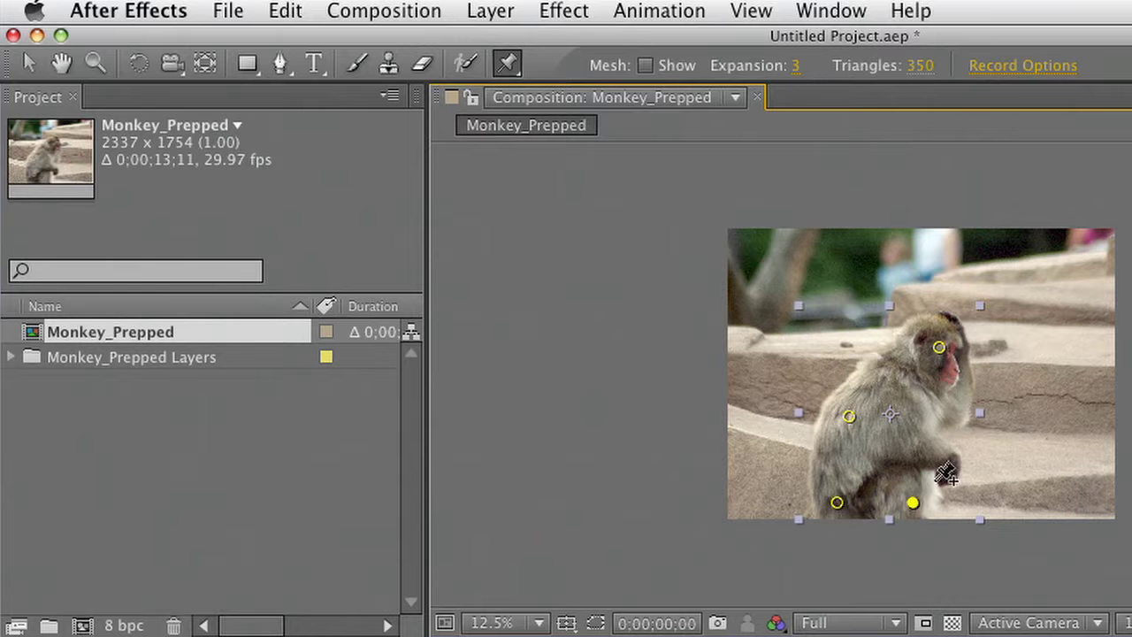
- Add Puppet Starch pins at the lower middle, rear edge and front edge of the monkey's base and one on the raised arm
drag(504, 63, 576, 120)
click(864, 496)
click(816, 486)
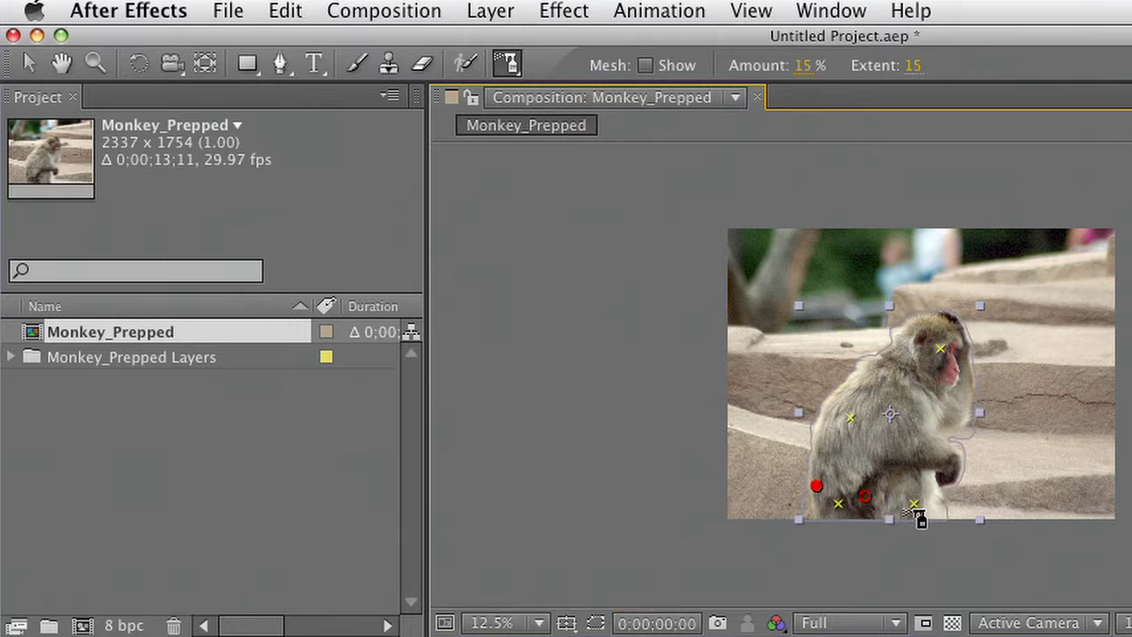
click(935, 498)
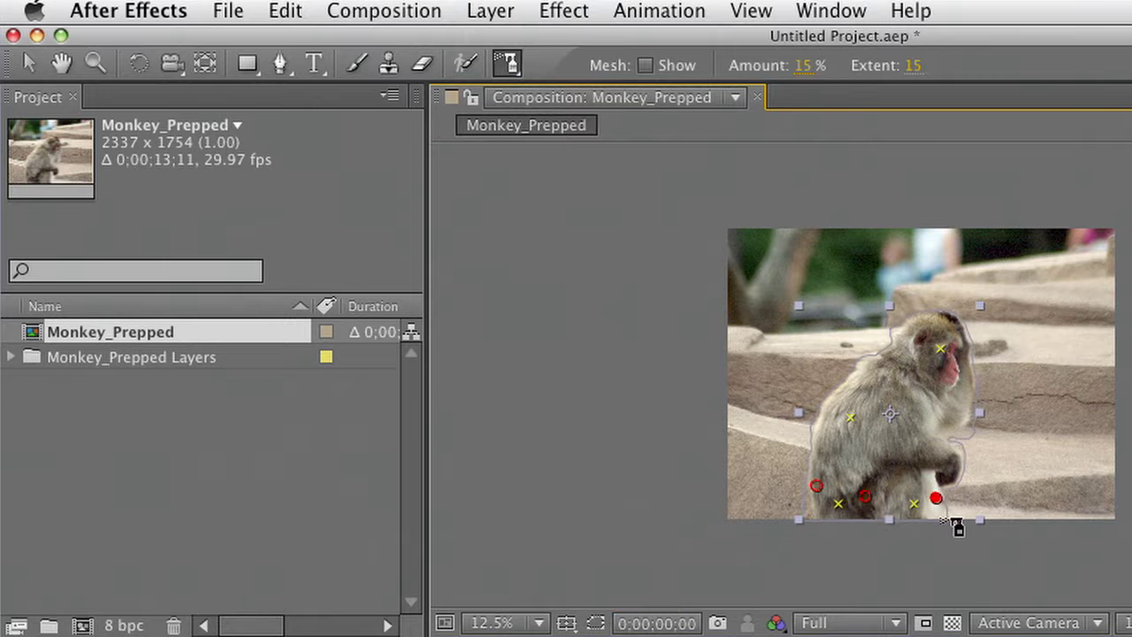
click(949, 408)
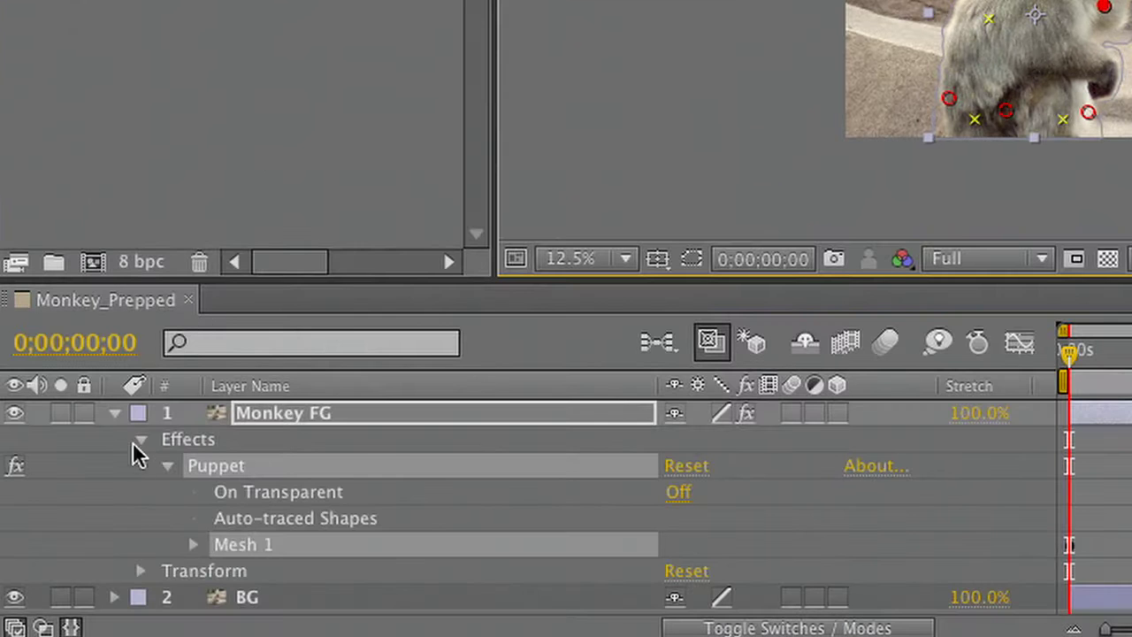
- In the Puppet mesh's Stiffness properties, set the raised arm's starch pin to an Extent of 35 and an Amount of 32%
click(193, 544)
scroll(186, 550, down, 2)
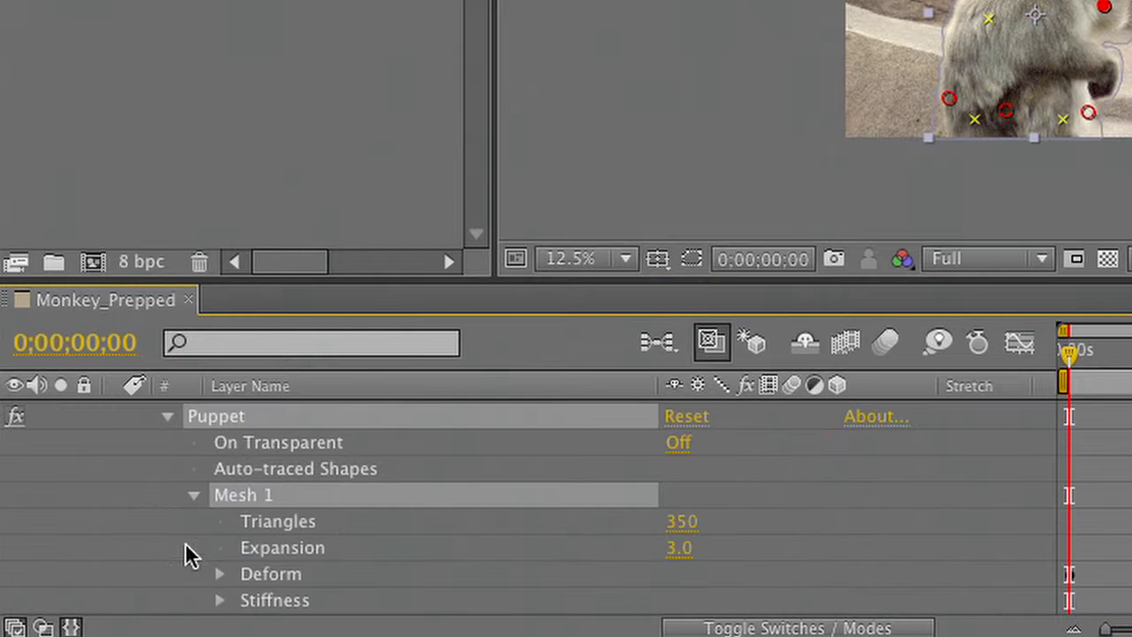
scroll(344, 534, down, 1)
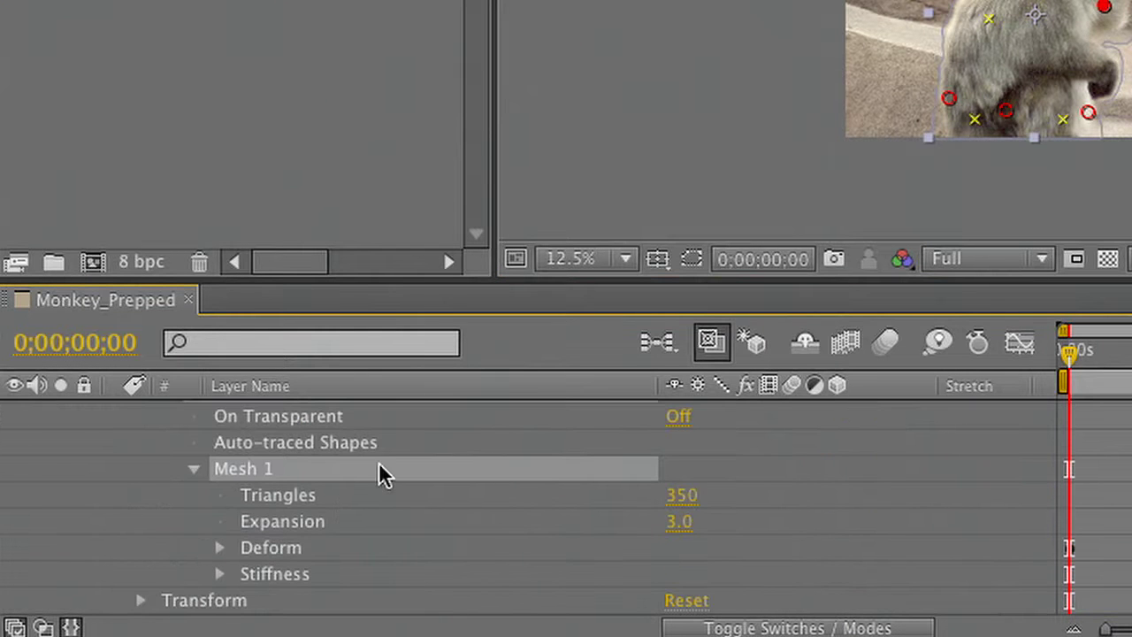
click(219, 574)
scroll(225, 575, down, 3)
click(245, 522)
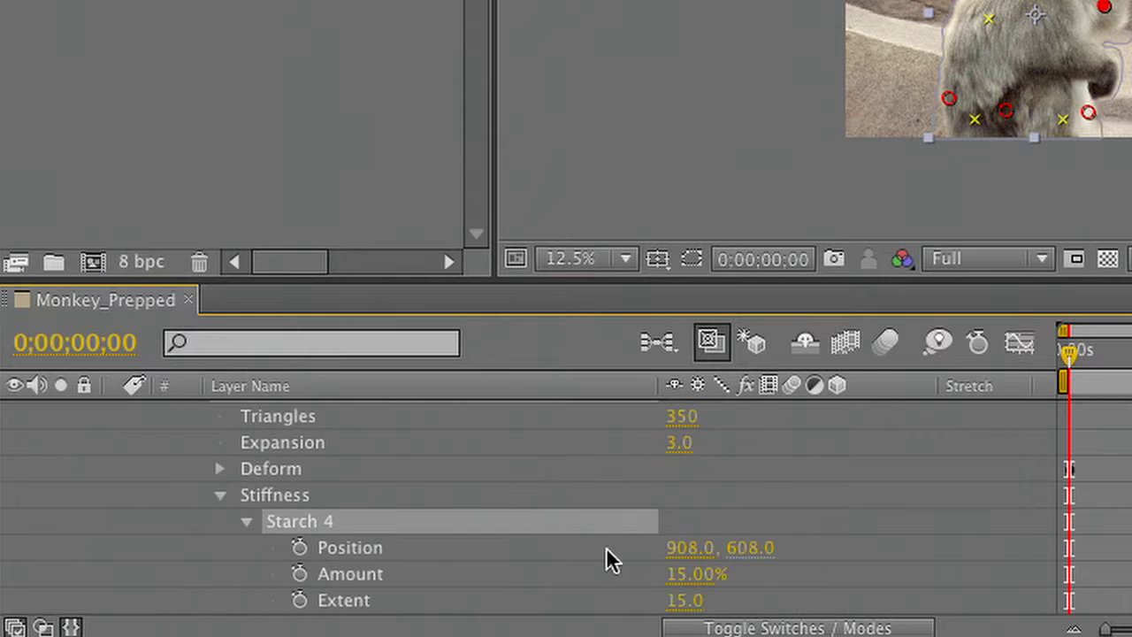
drag(673, 601, 716, 578)
key(period)
scroll(862, 115, down, 3)
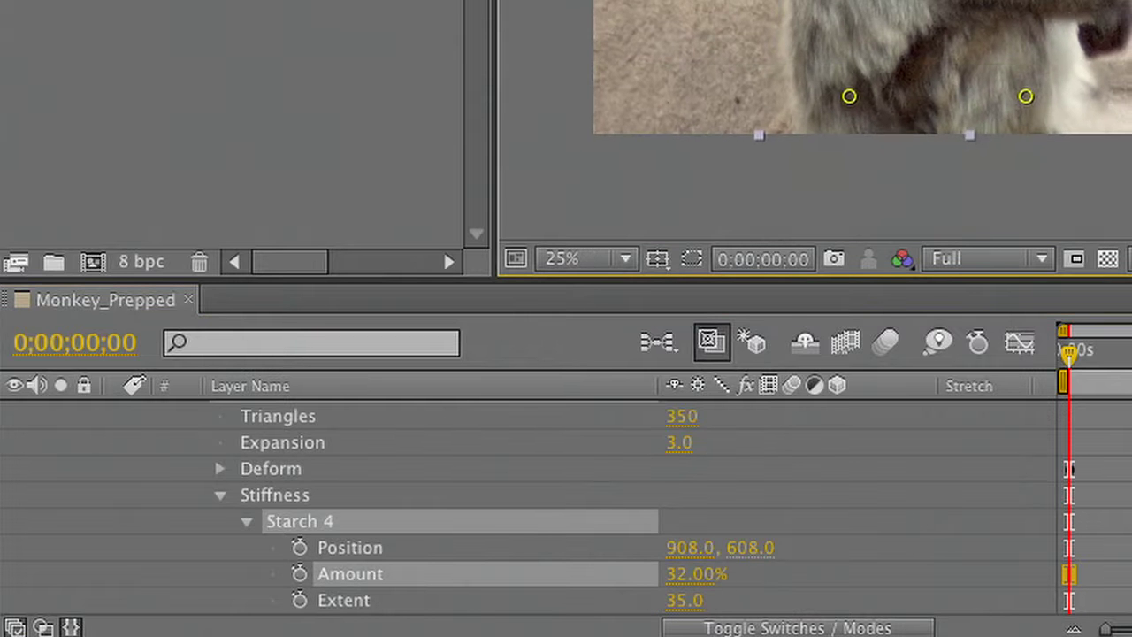
- Delete the raised arm's starch pin, Starch 4, from the mesh's Stiffness group
click(247, 522)
click(246, 549)
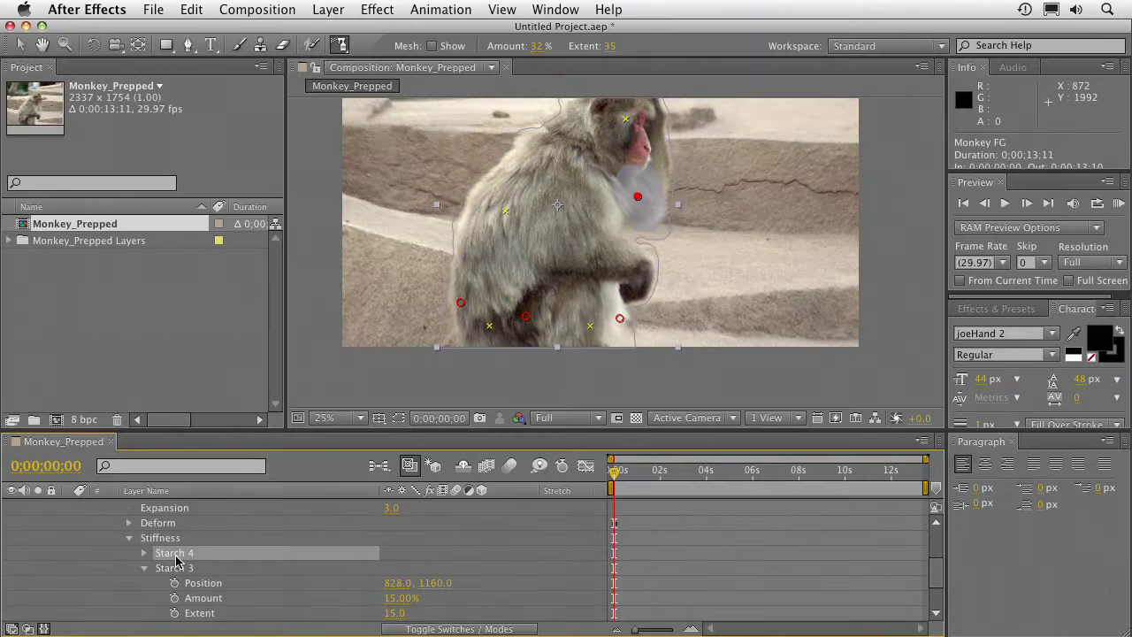
key(Delete)
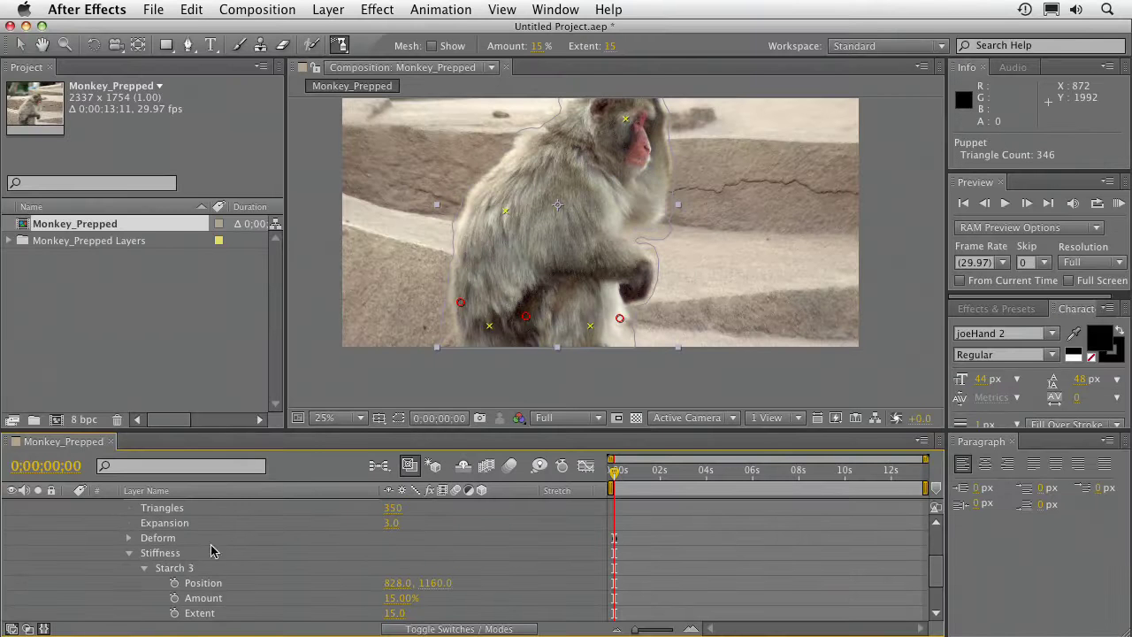
- Set the Starch 3 pin at the base's front edge to an Extent of 69 and an Amount of 89%
drag(392, 617, 414, 598)
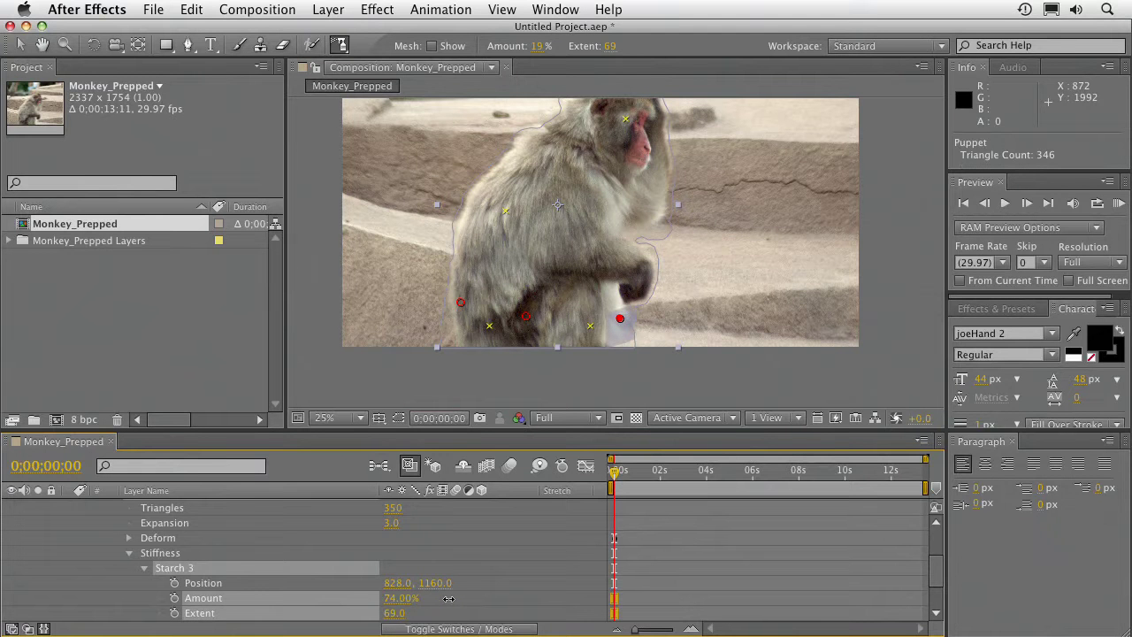
drag(461, 599, 462, 598)
key(h)
drag(412, 384, 397, 279)
key(super+p)
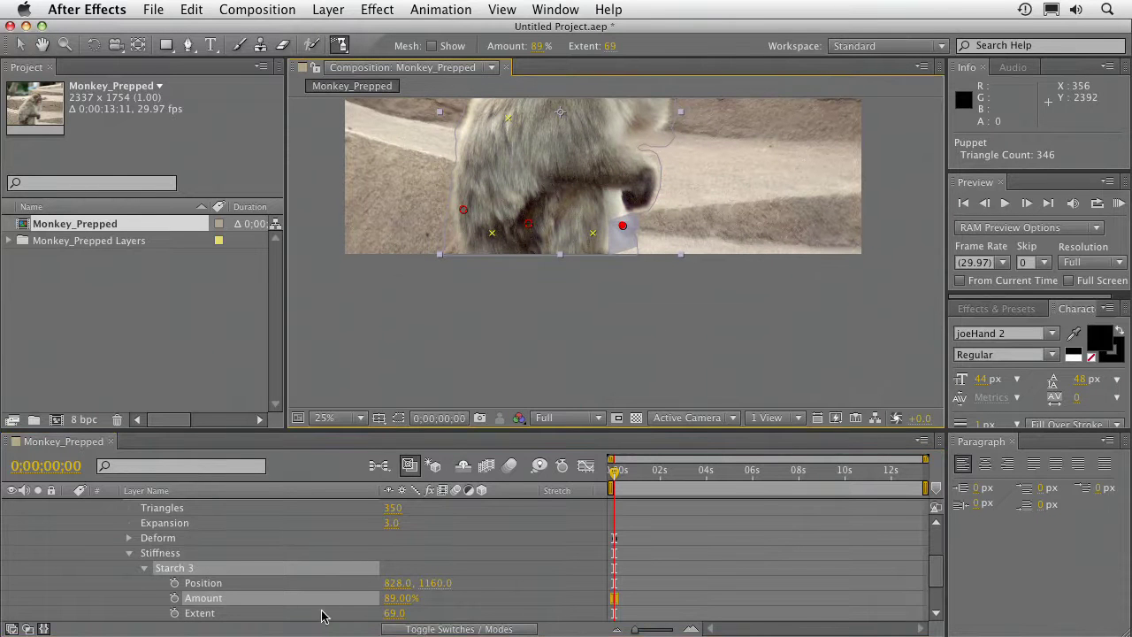
- Set the Starch 2 pin at the rear edge to Extent 123 and Amount 111%, and its position to 108, 1122
click(146, 568)
click(144, 583)
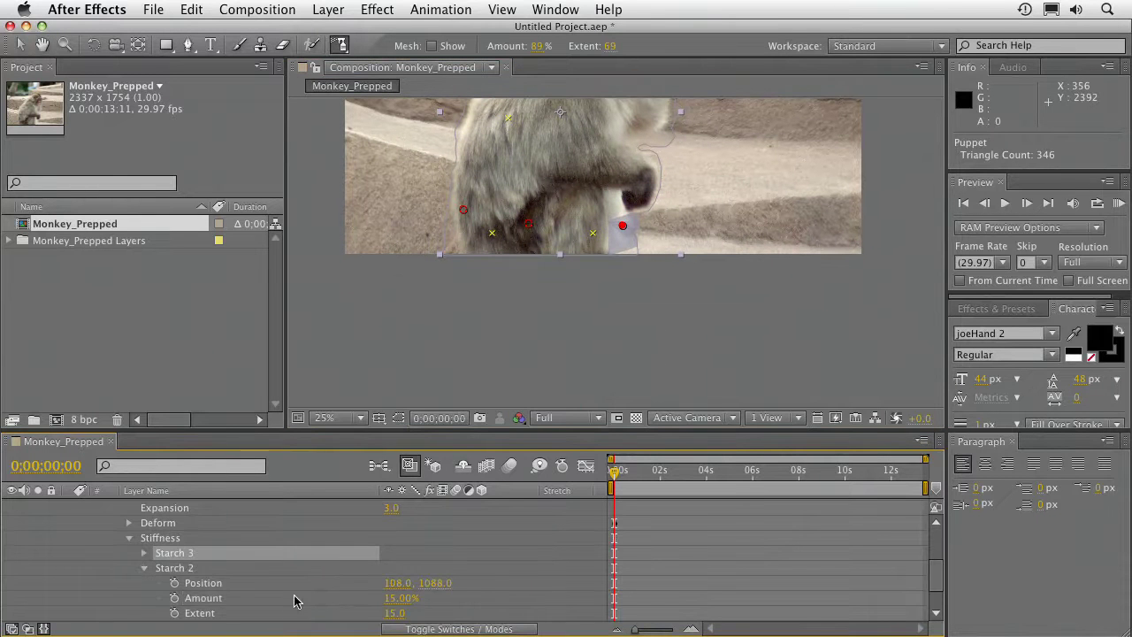
drag(395, 612, 463, 607)
drag(397, 598, 467, 581)
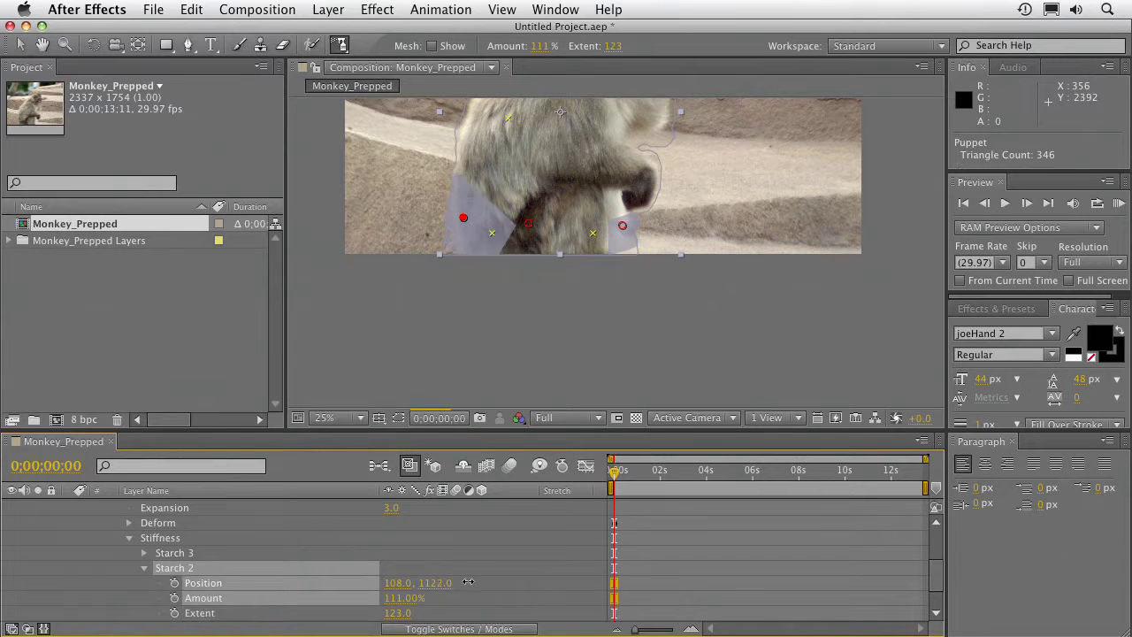
click(469, 585)
click(143, 569)
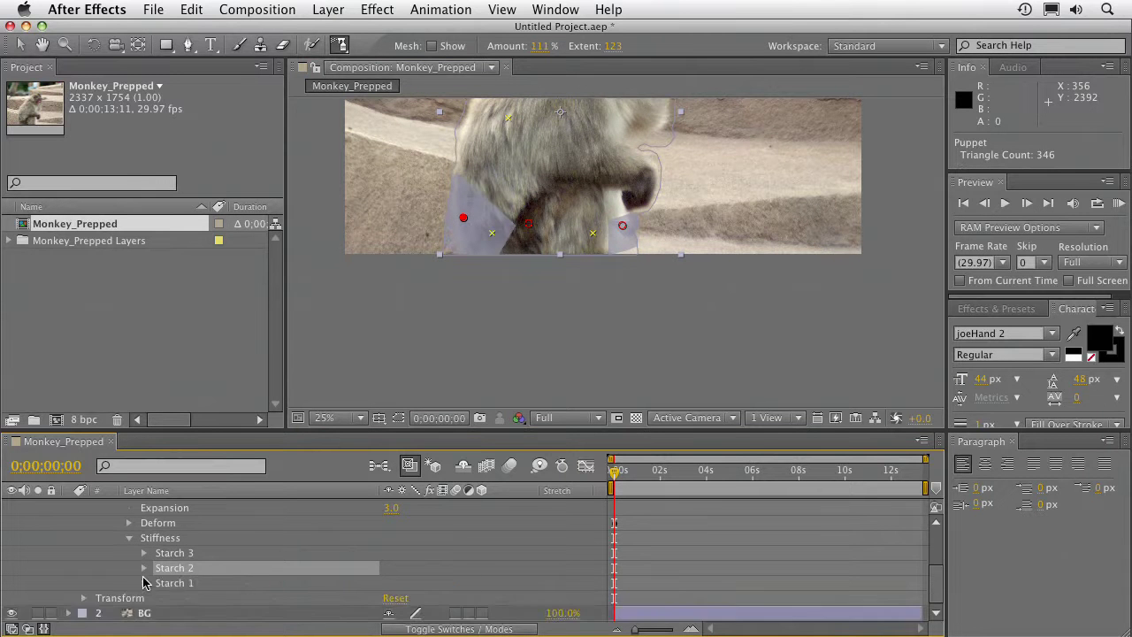
- Set Starch 1 at the base's middle to Amount 116% and Extent 122, and raise the Extent of Starch 3 to 120
click(143, 584)
drag(397, 602, 486, 618)
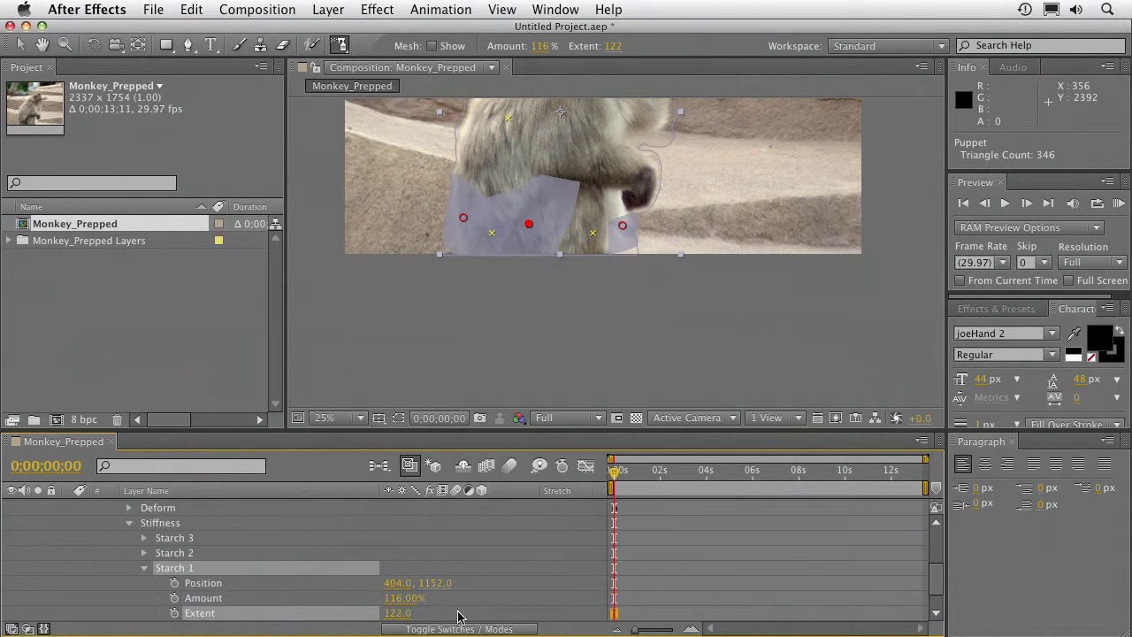
click(140, 538)
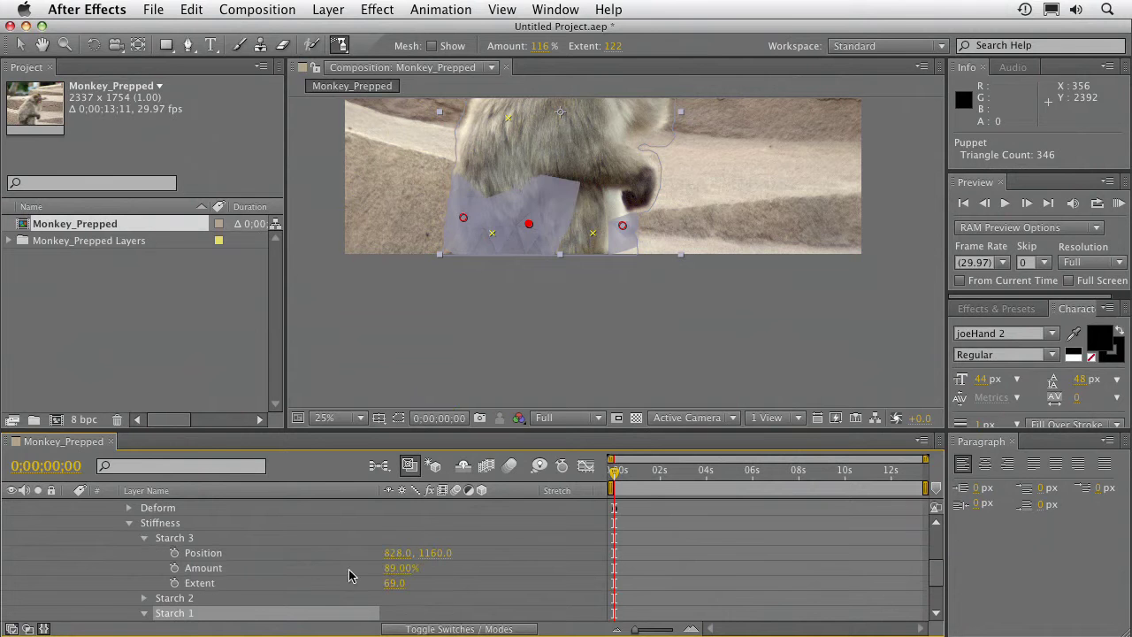
drag(387, 591, 438, 585)
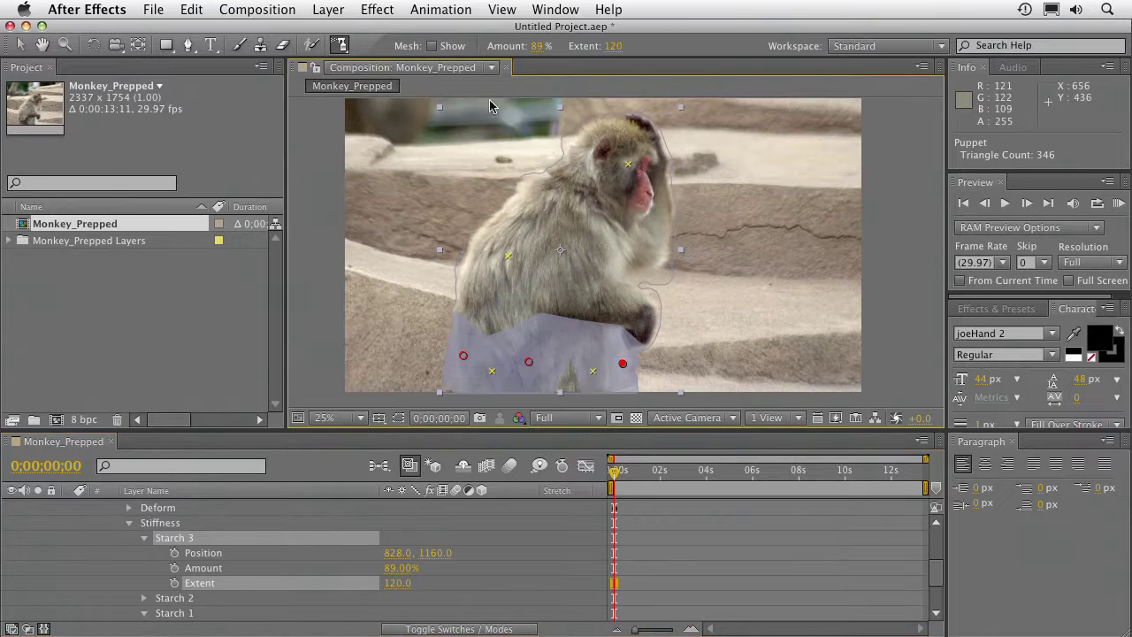
- Return to the Puppet Pin tool and record an animated motion of the head pin in real time across the composition
click(382, 44)
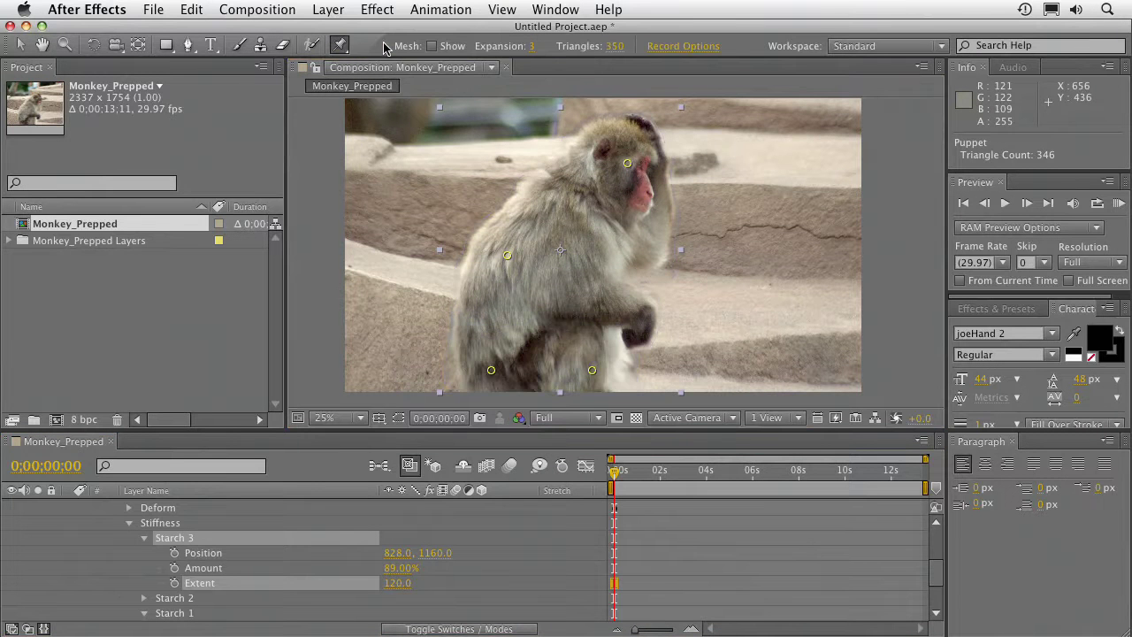
drag(627, 166, 639, 175)
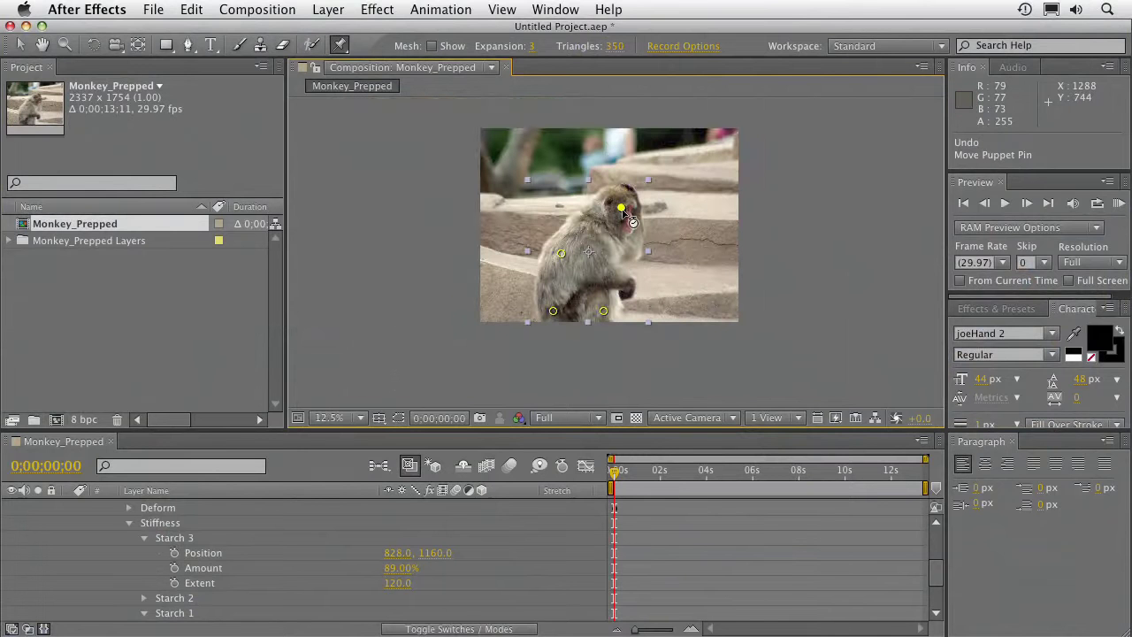
key(period)
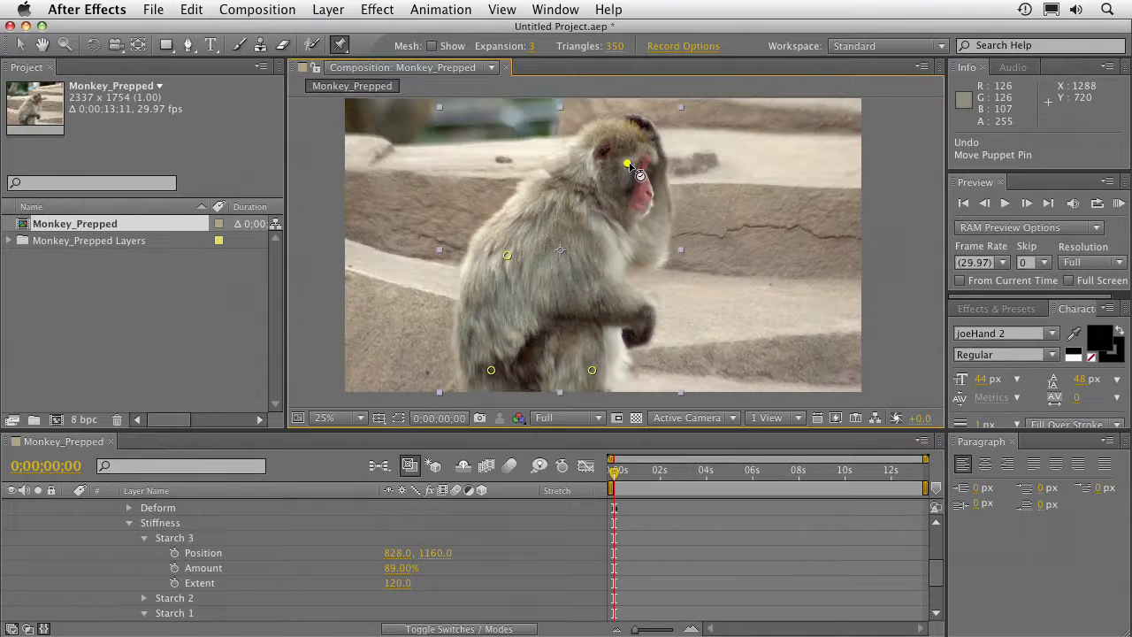
mouse_move(627, 166)
mouse_down()
mouse_move(644, 187)
mouse_move(617, 170)
mouse_move(628, 155)
mouse_move(609, 159)
mouse_move(640, 169)
mouse_move(648, 217)
mouse_move(634, 156)
mouse_move(643, 171)
mouse_up()
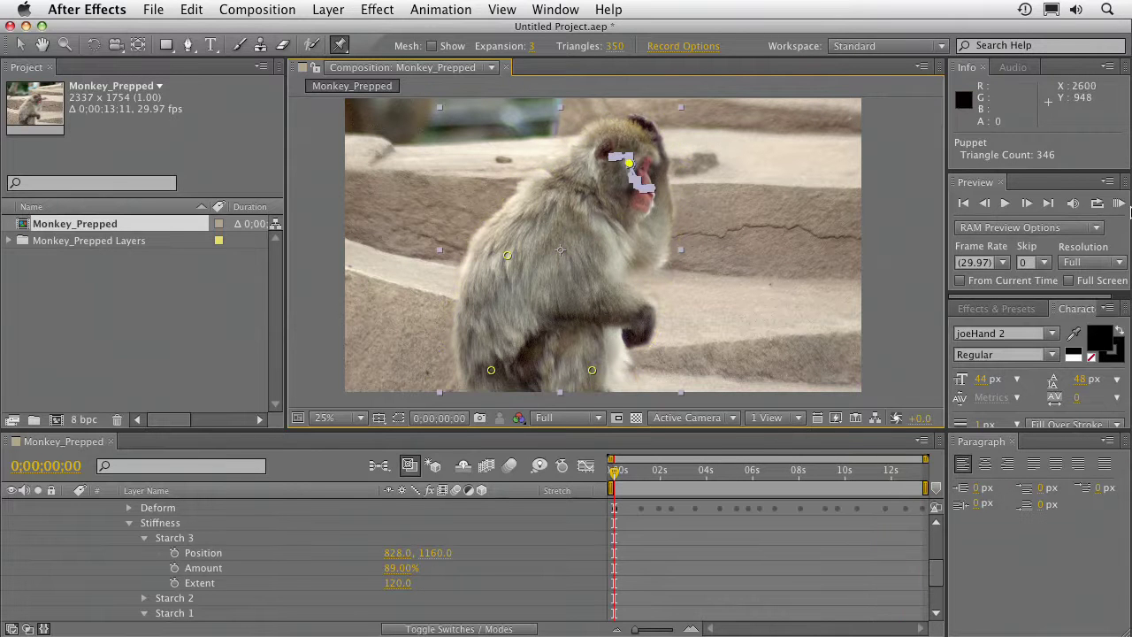
- Play a RAM preview of the recorded head motion and stop it after viewing
click(1119, 203)
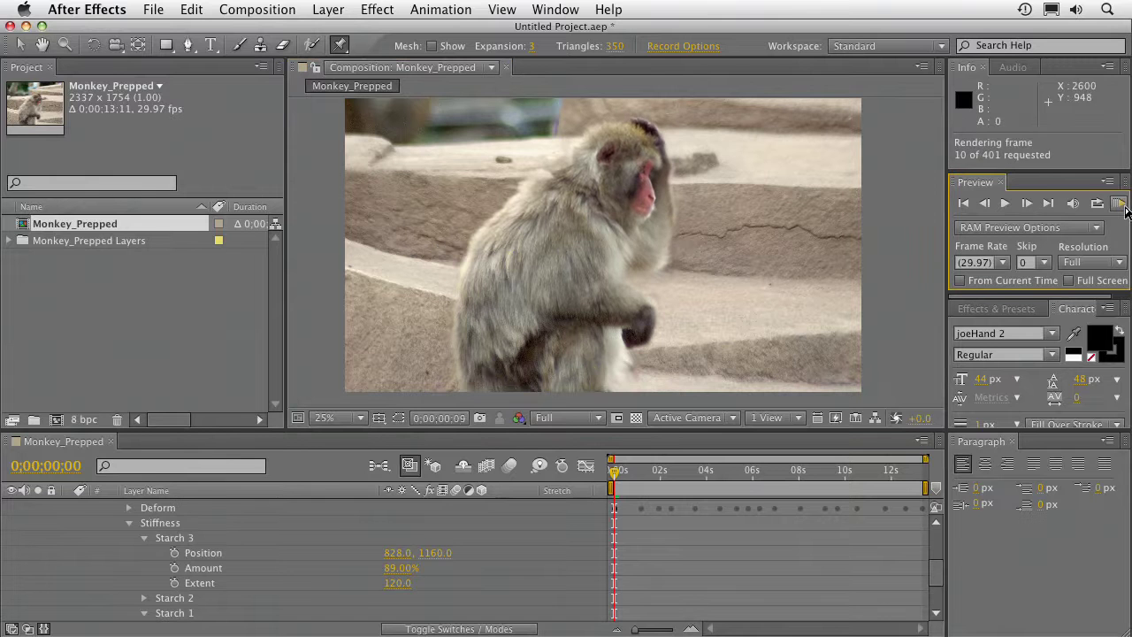
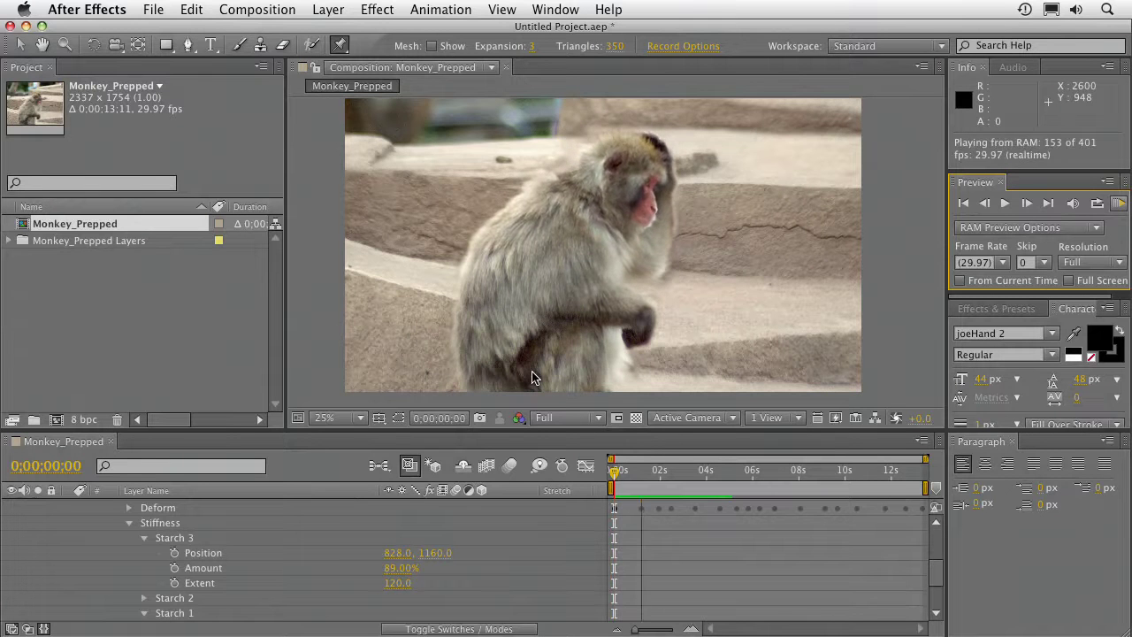
key(comma)
key(comma)
key(space)
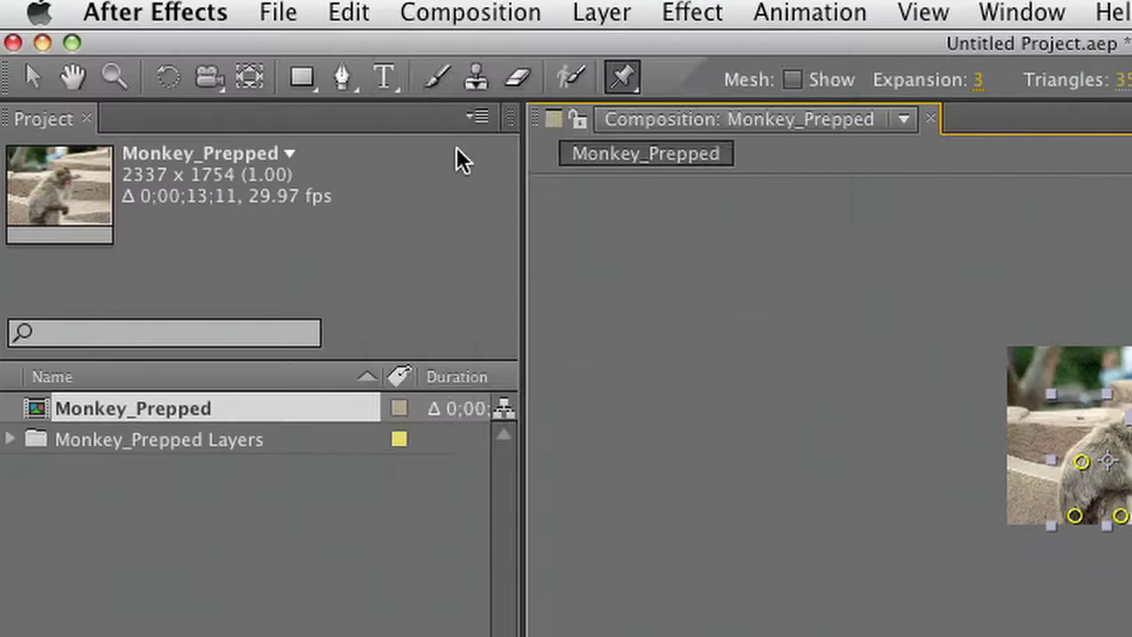
- Change the Monkey_Prepped composition settings to the HDV/HDTV 720 29.97 preset
click(255, 9)
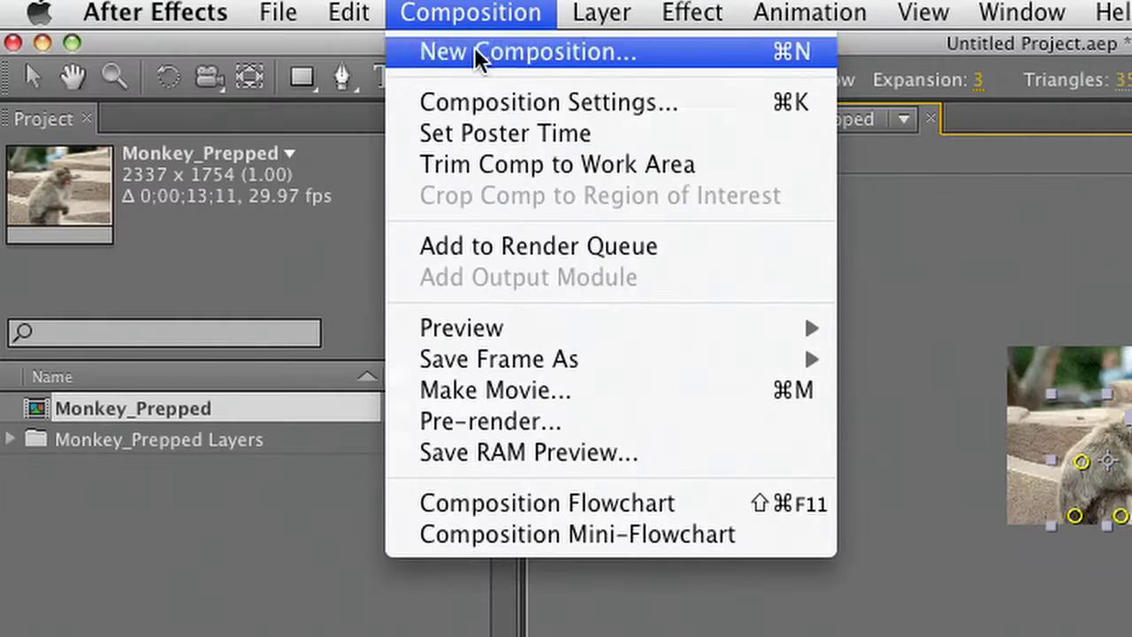
click(484, 103)
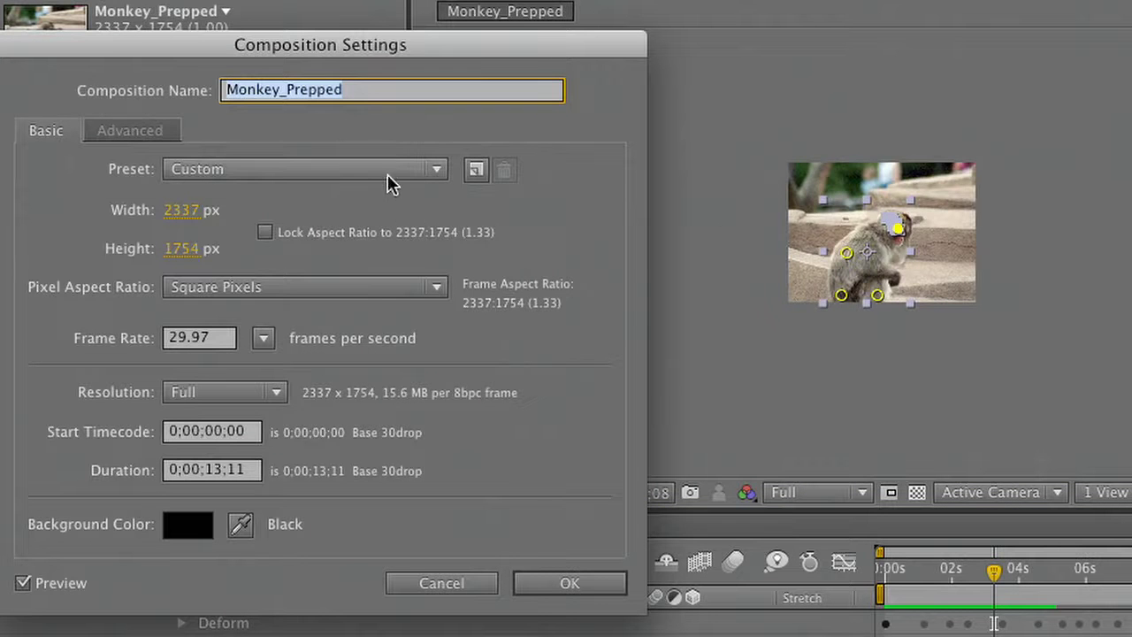
click(386, 171)
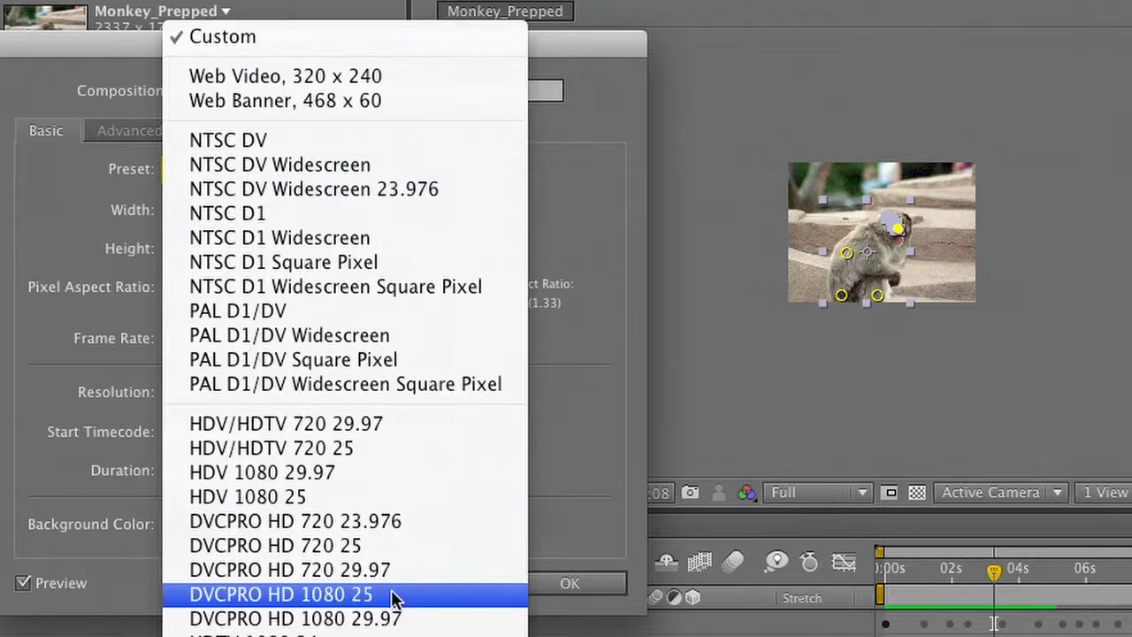
click(371, 428)
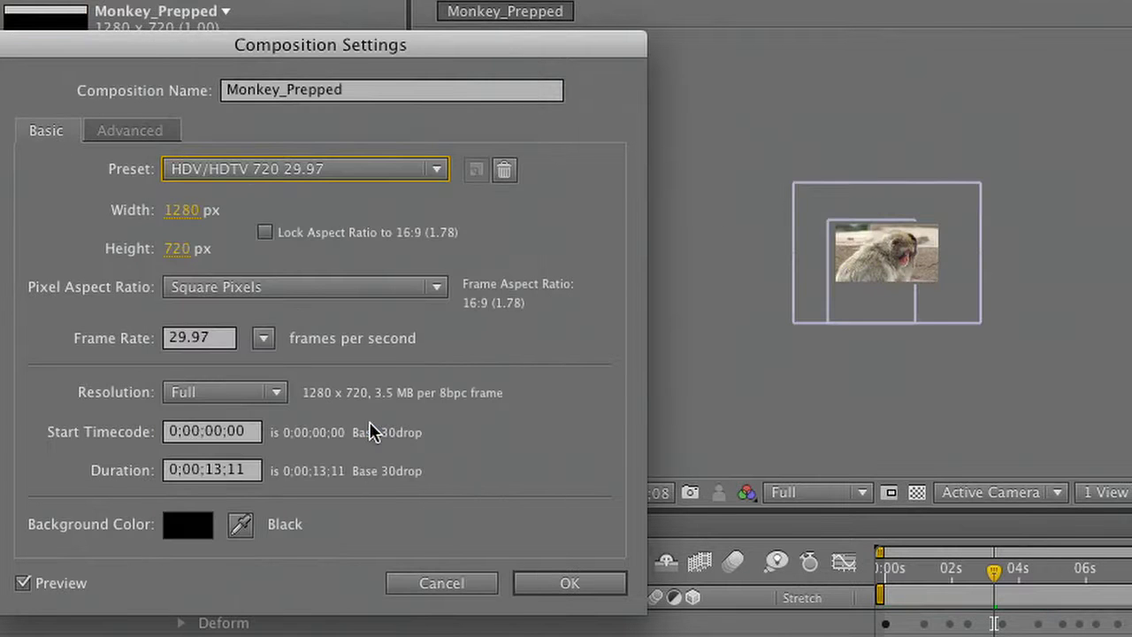
key(Return)
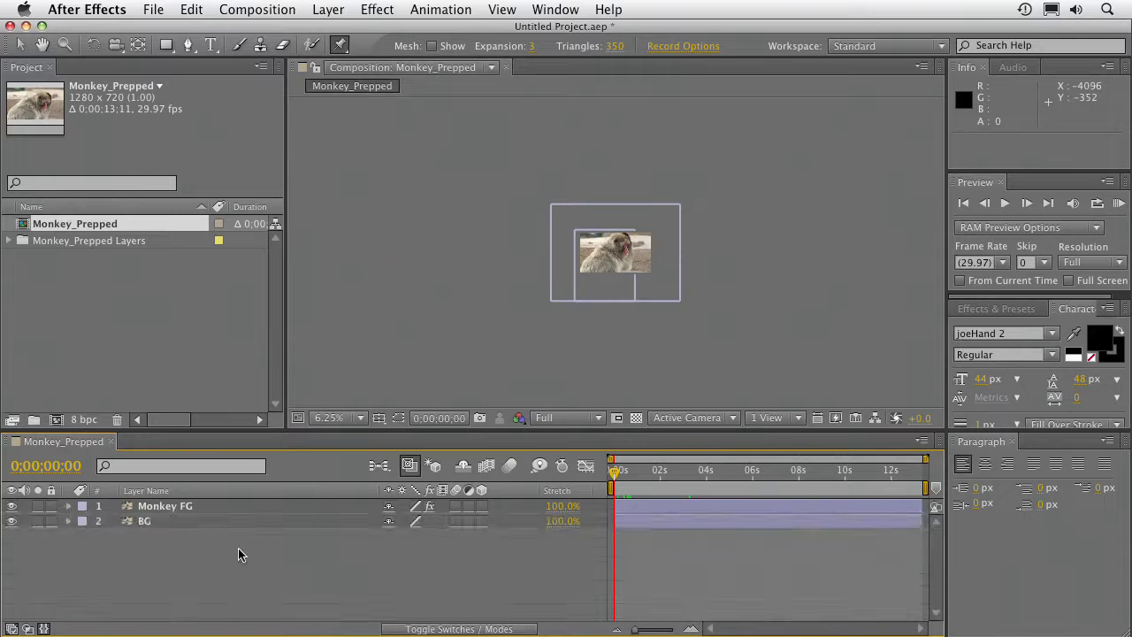
- Add a new null object above the Monkey FG and BG layers
key(super+a)
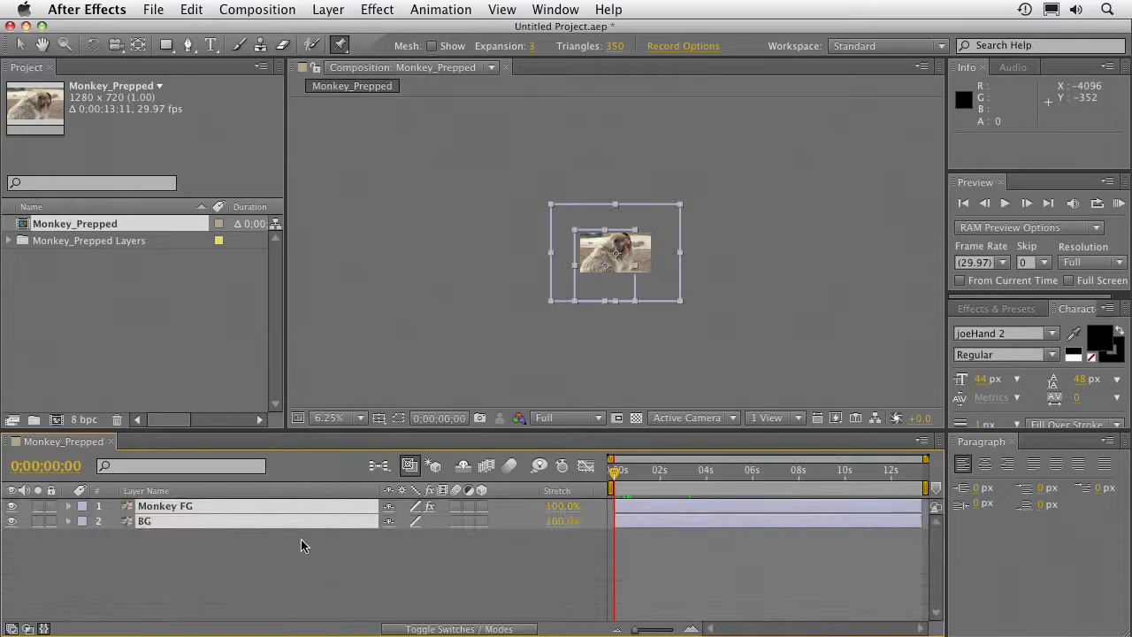
click(336, 8)
mouse_move(344, 32)
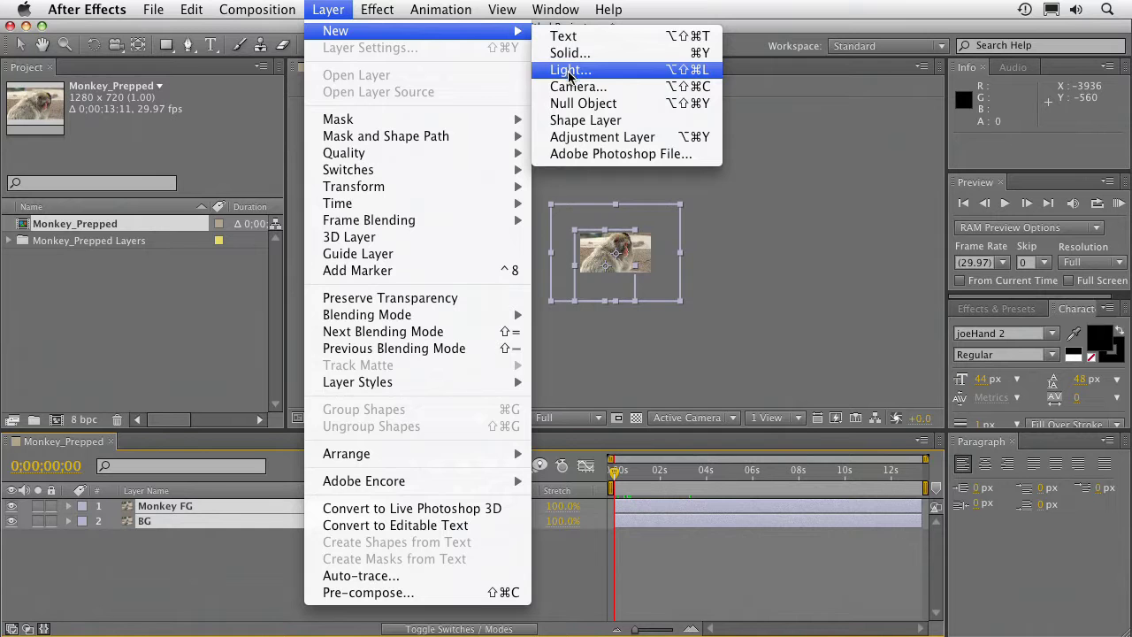
click(571, 104)
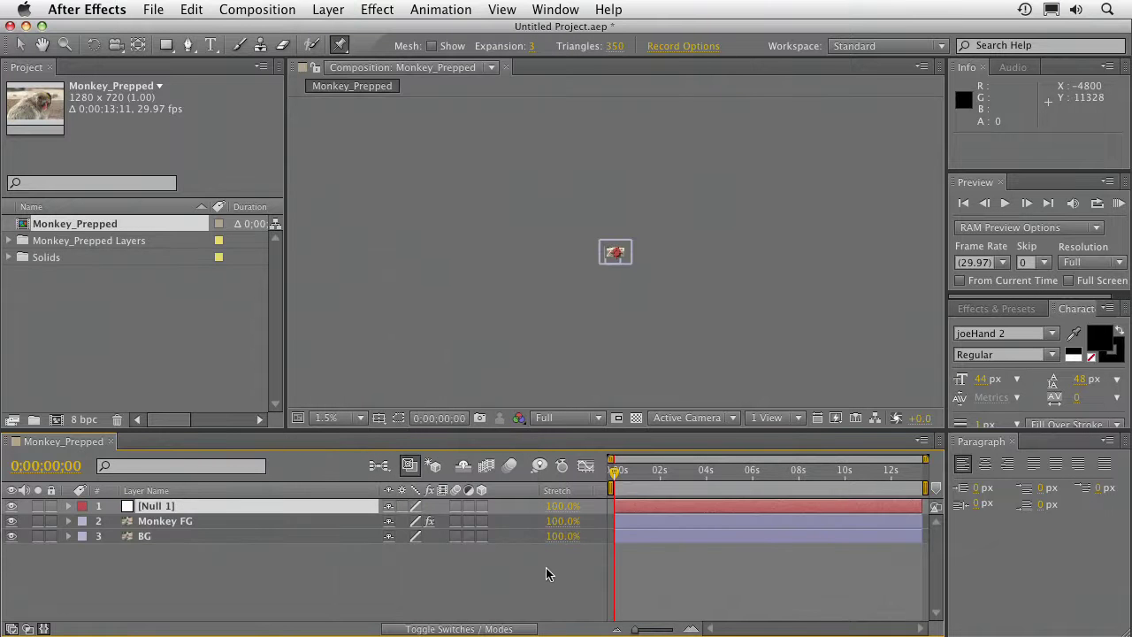
- Show the Parent column in the timeline and parent the Monkey FG and BG layers to Null 1
right_click(516, 493)
mouse_move(608, 546)
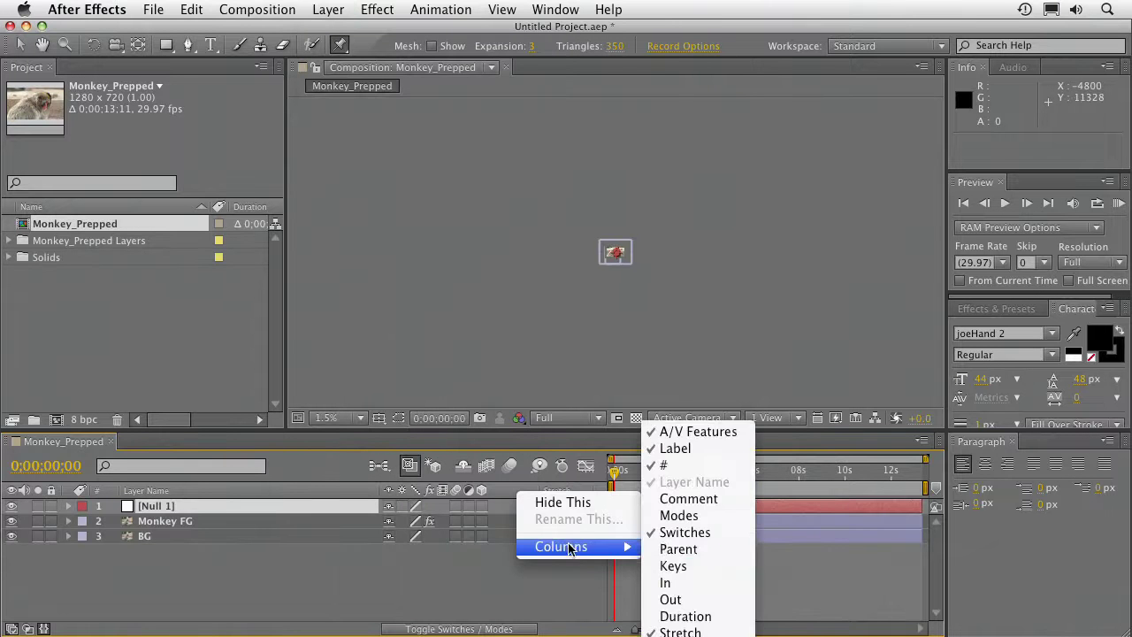
click(677, 548)
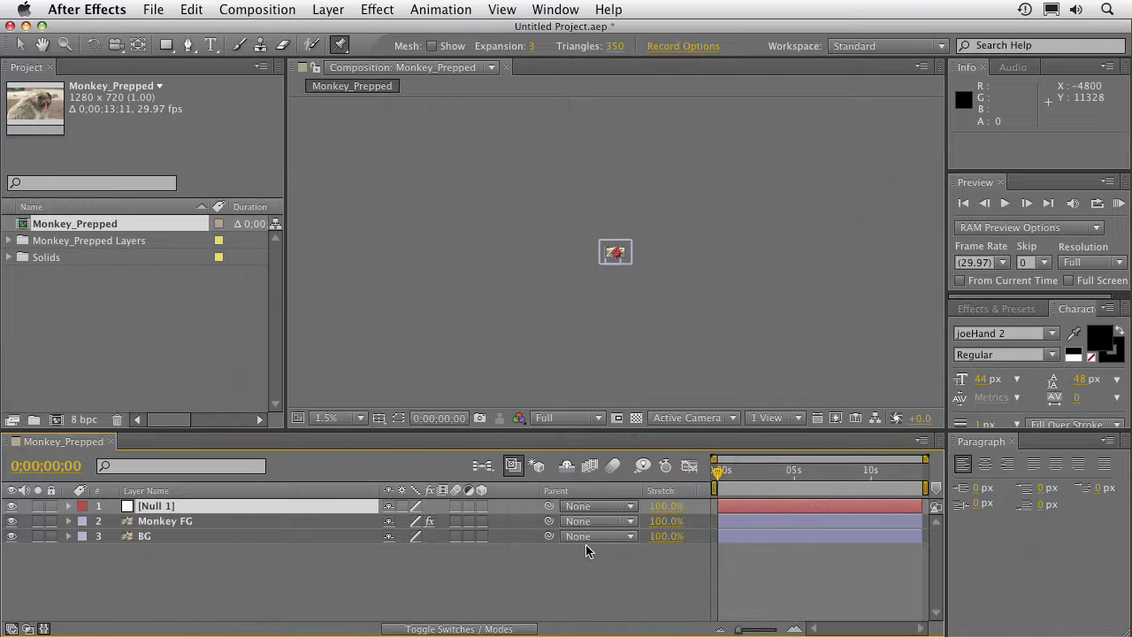
click(218, 527)
shift+click(212, 537)
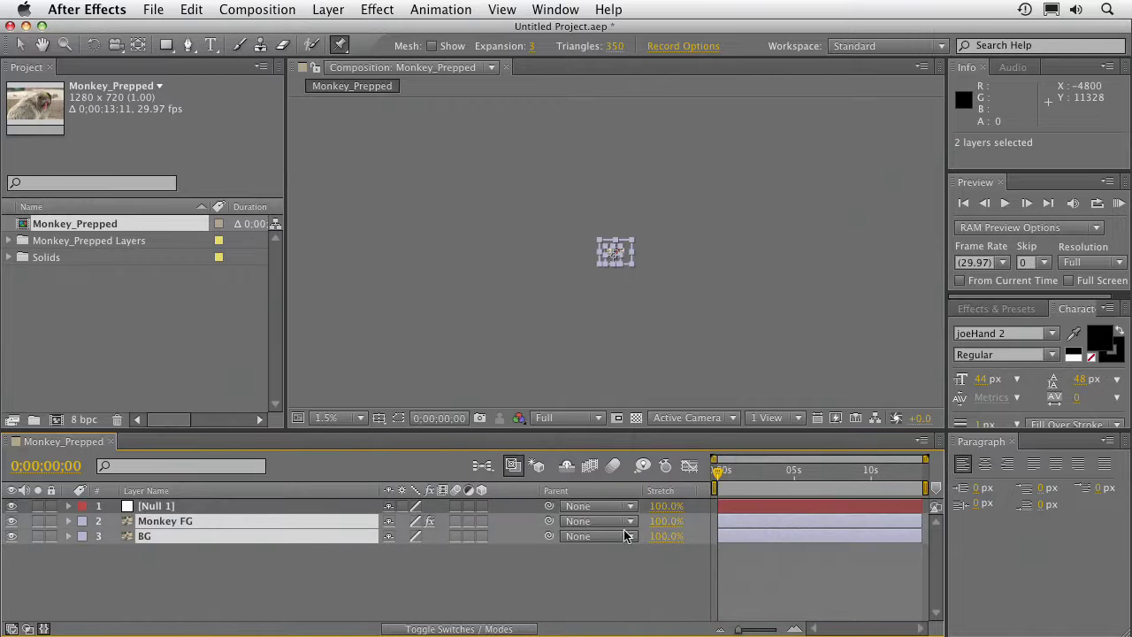
drag(537, 523, 307, 509)
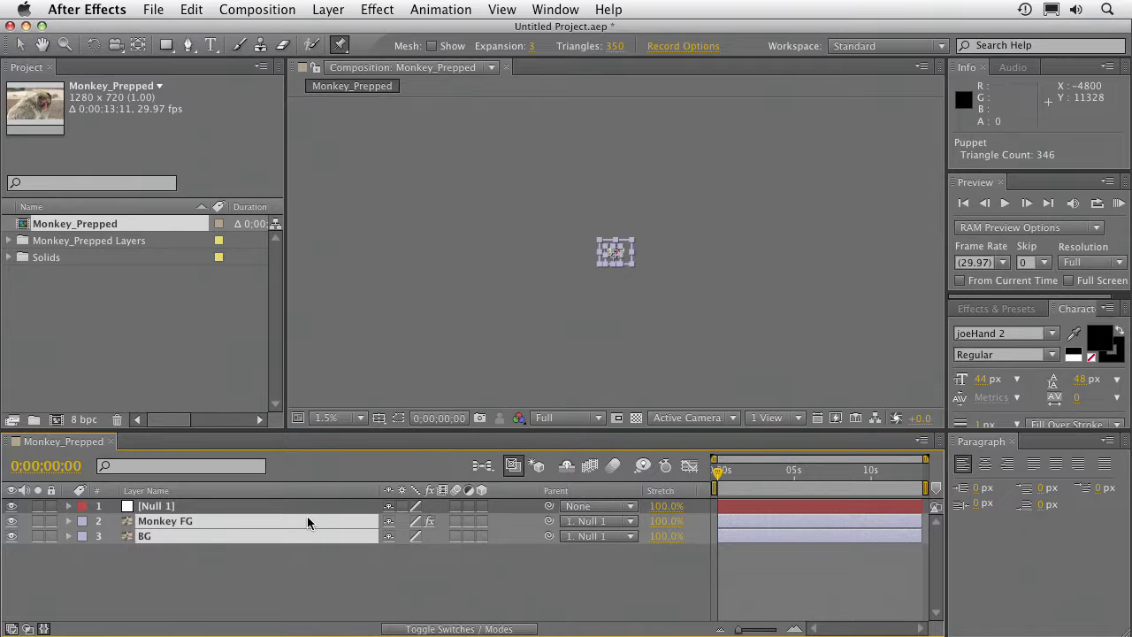
- Keyframe Null 1's Anchor Point and Scale at the first frame, with the Anchor Point set to 121.0, -57.0
click(276, 508)
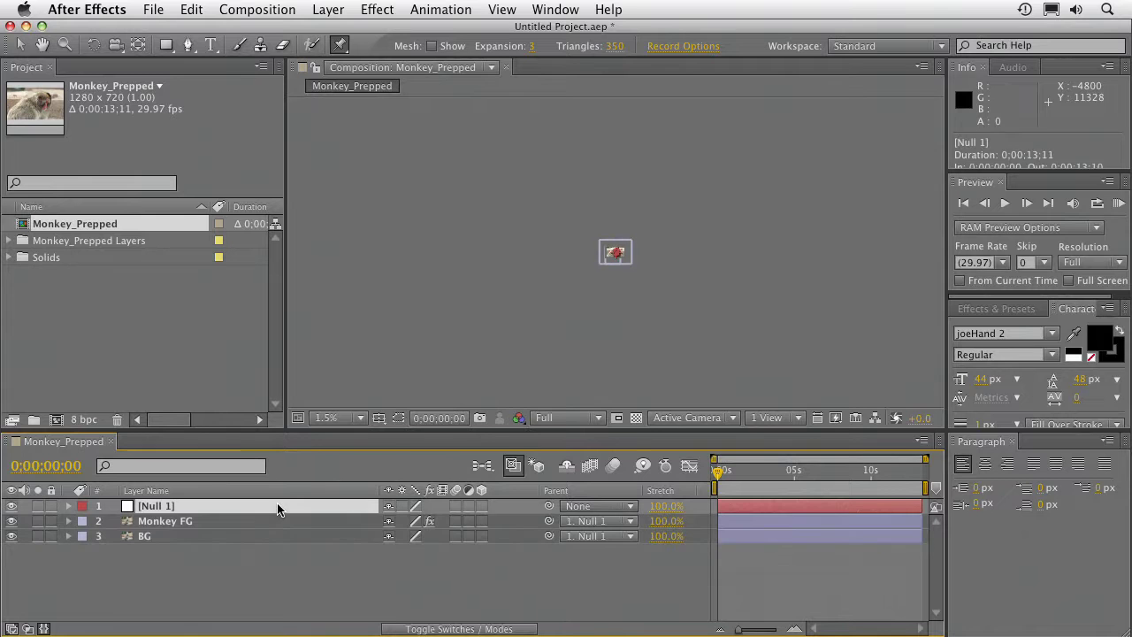
key(a)
key(shift+s)
scroll(616, 268, up, 4)
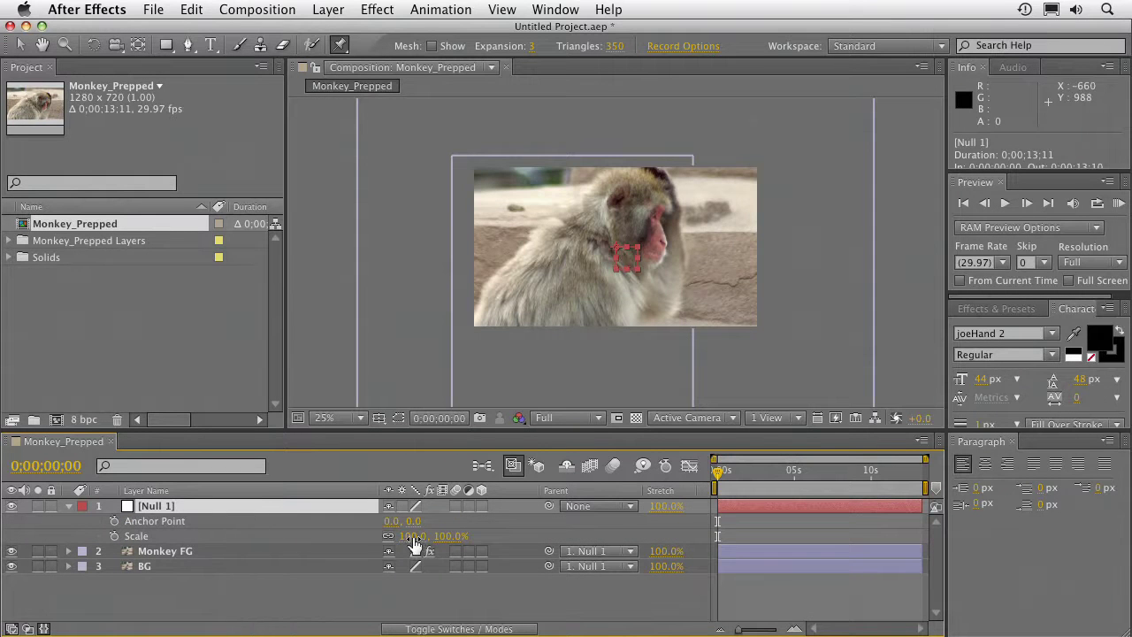
click(114, 536)
click(113, 521)
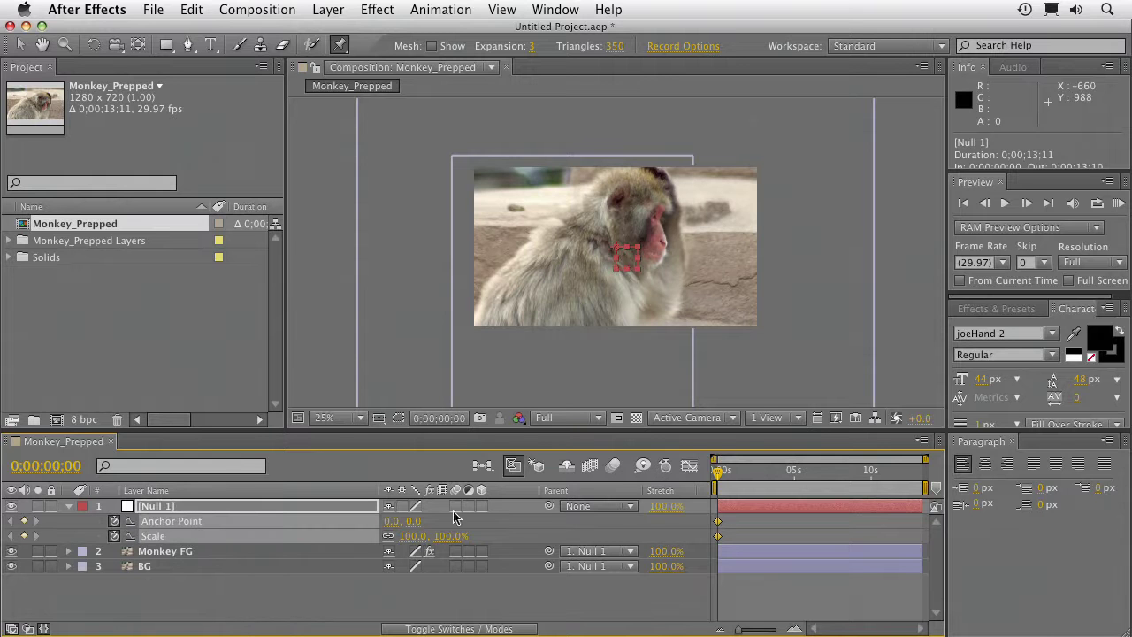
drag(424, 526, 506, 524)
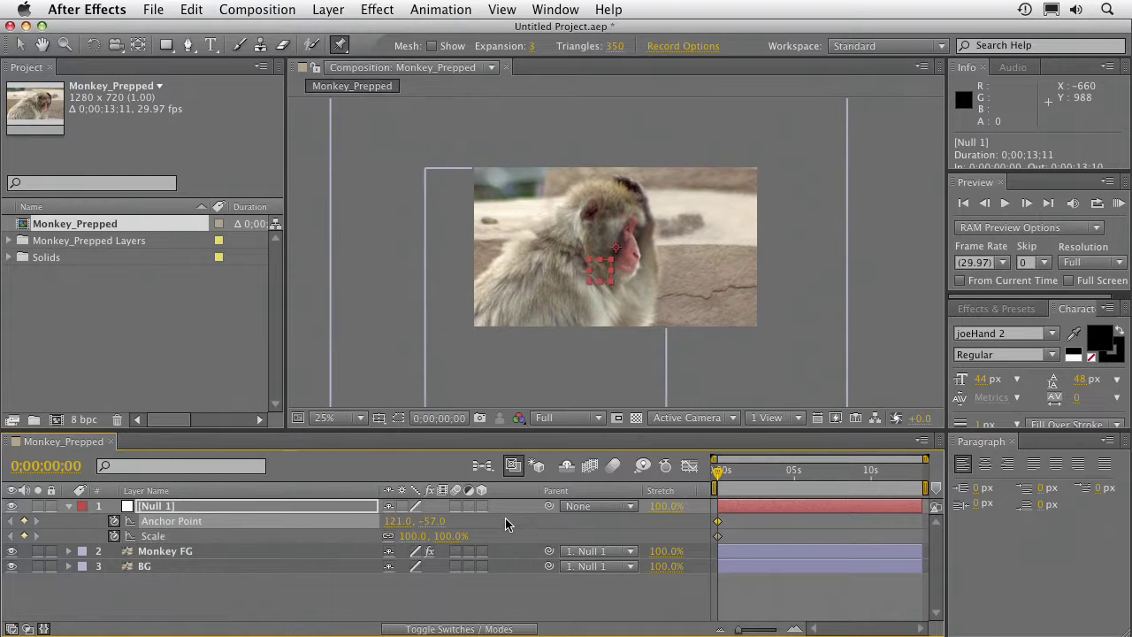
- At 0;00;13;10, set Null 1's Anchor Point to 7.0, -57.0 and its Scale to 61%
drag(721, 477, 925, 471)
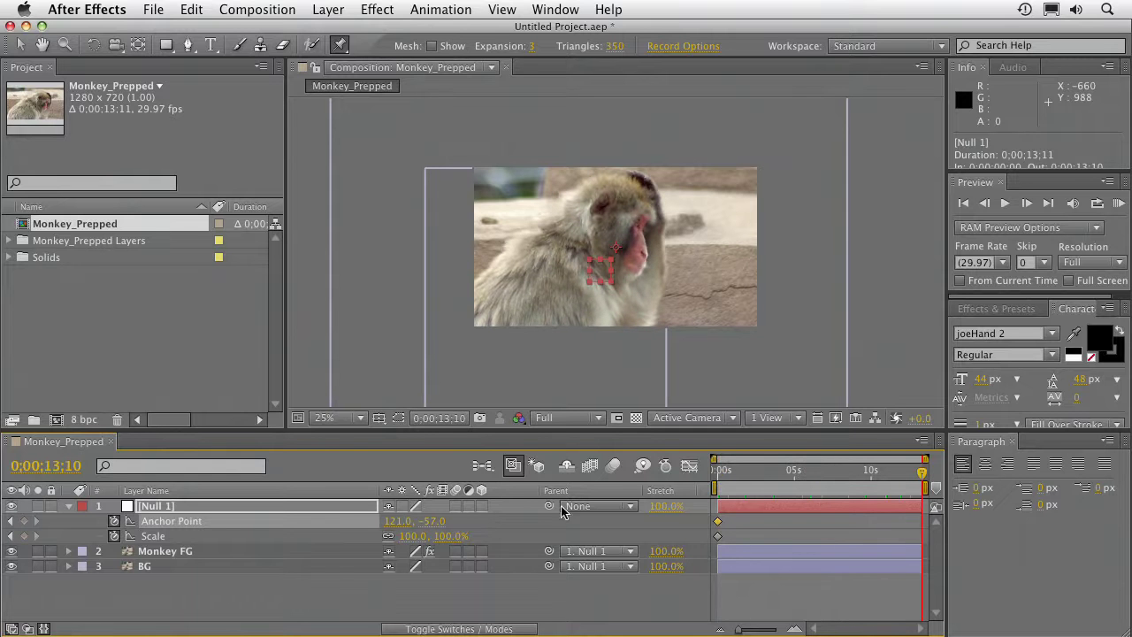
drag(408, 536, 296, 521)
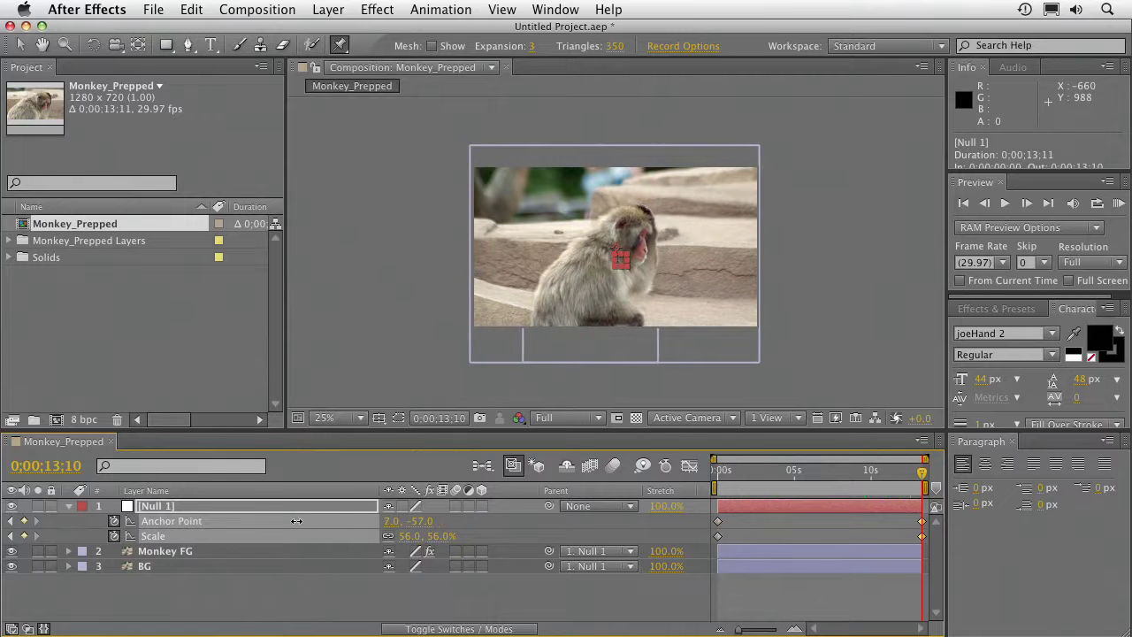
drag(436, 543, 442, 546)
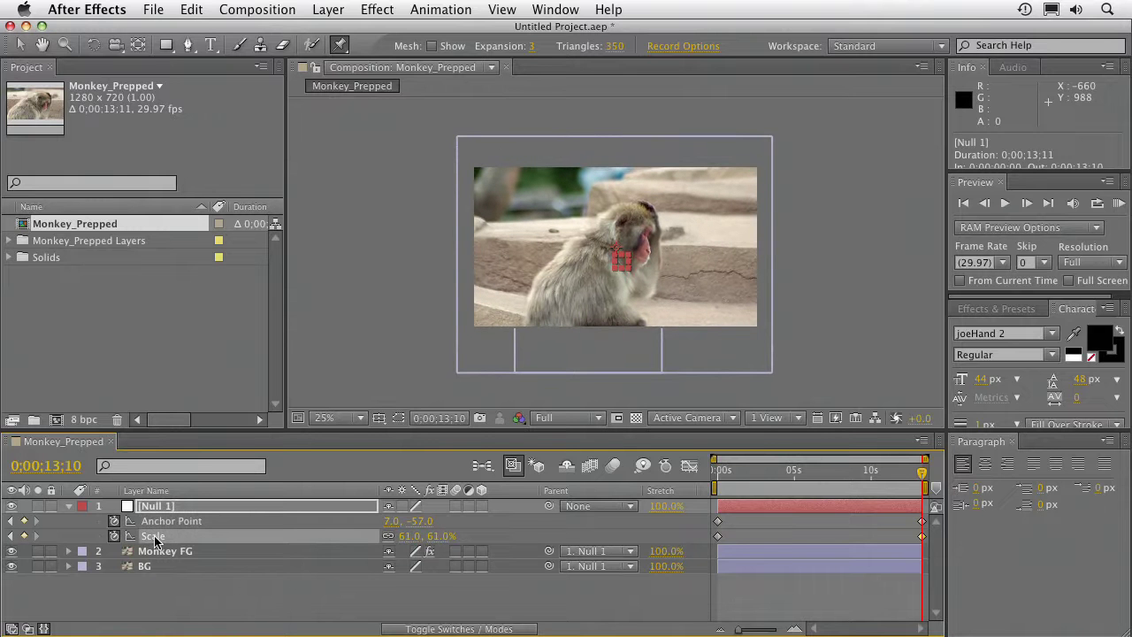
- Apply the Exponential Scale keyframe assistant to Null 1's Scale keyframes and display their curves in the Graph Editor
click(440, 9)
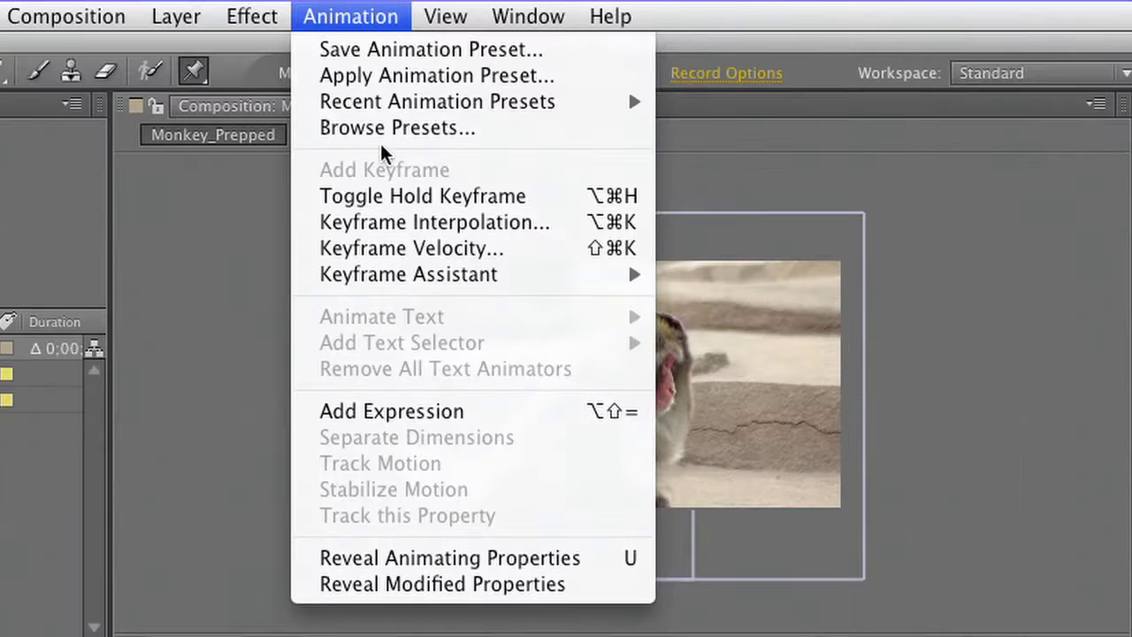
mouse_move(412, 278)
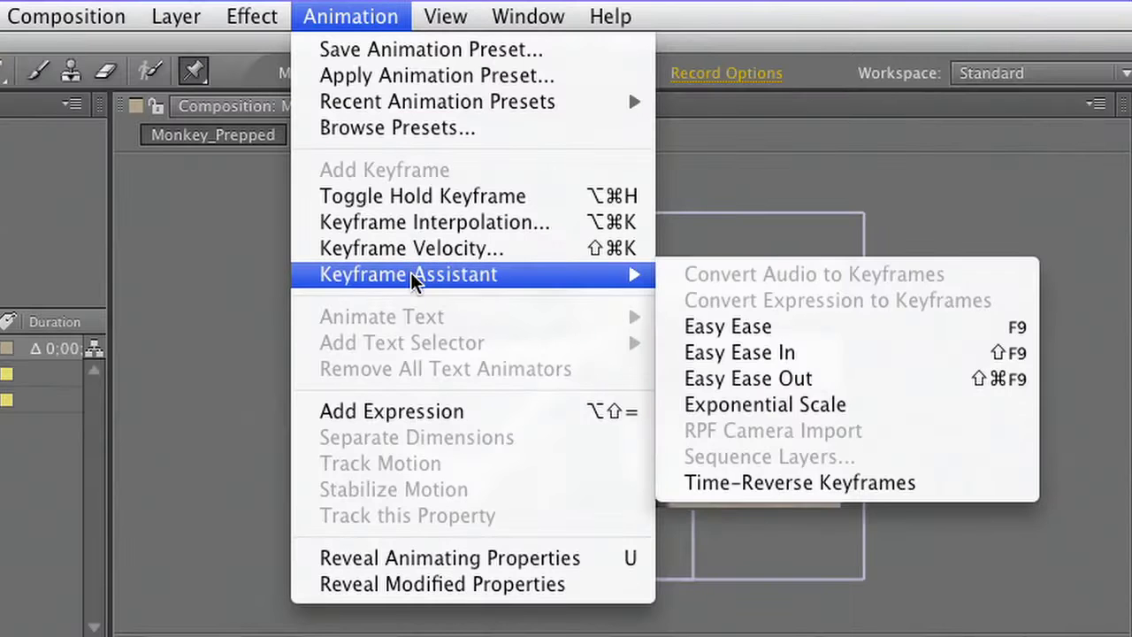
click(743, 404)
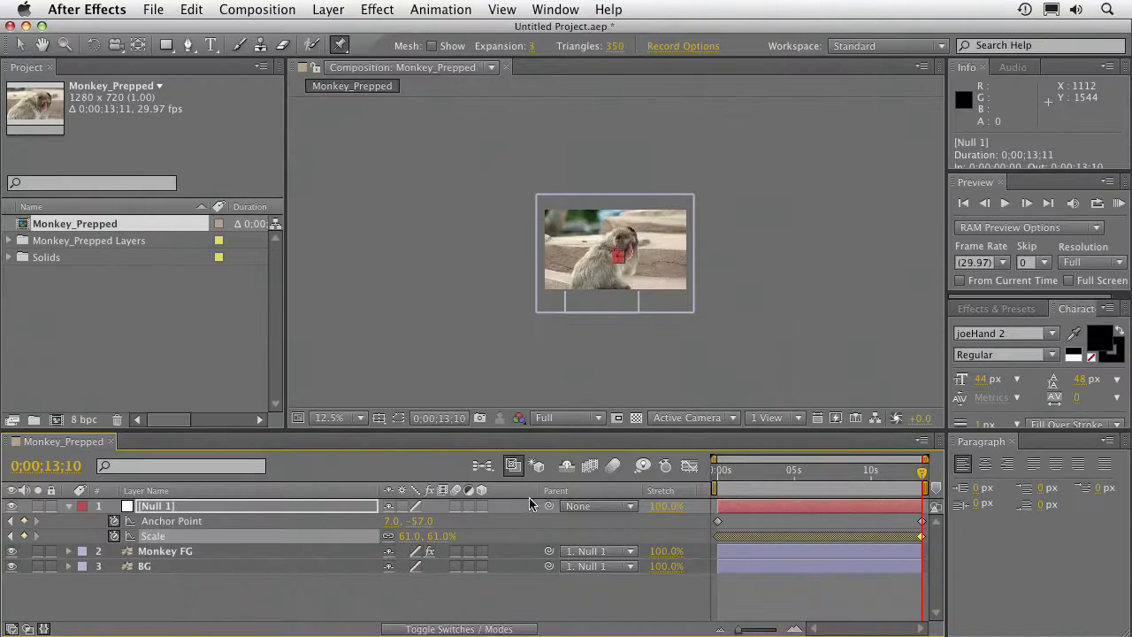
click(688, 466)
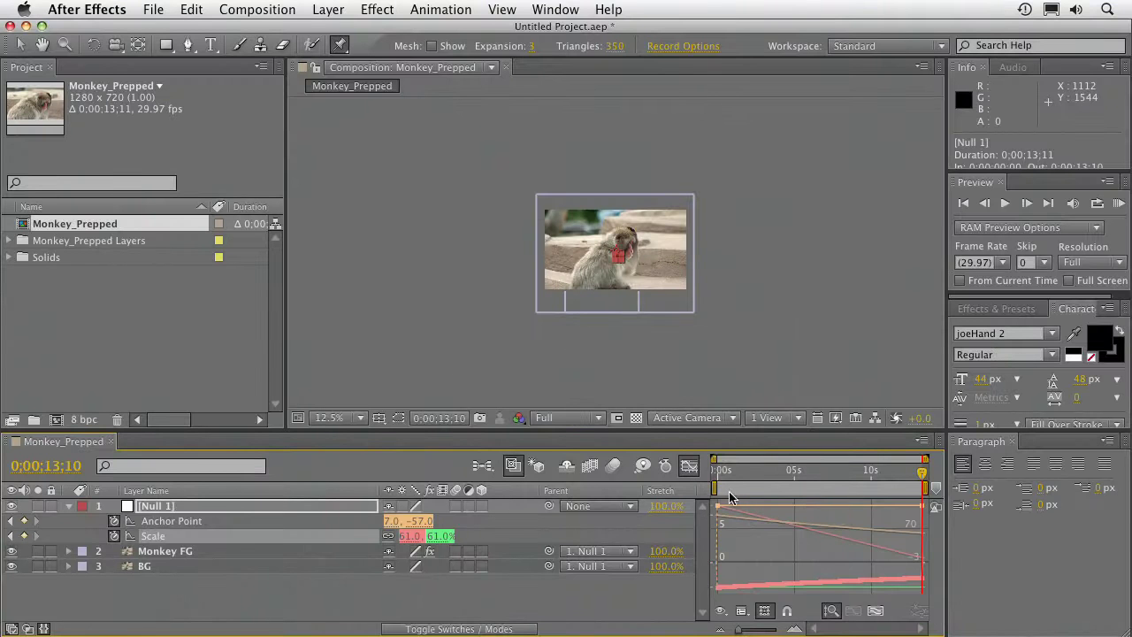
- Return to the first frame and start a RAM preview of the animated zoom-out at 50% magnification
drag(721, 482, 656, 485)
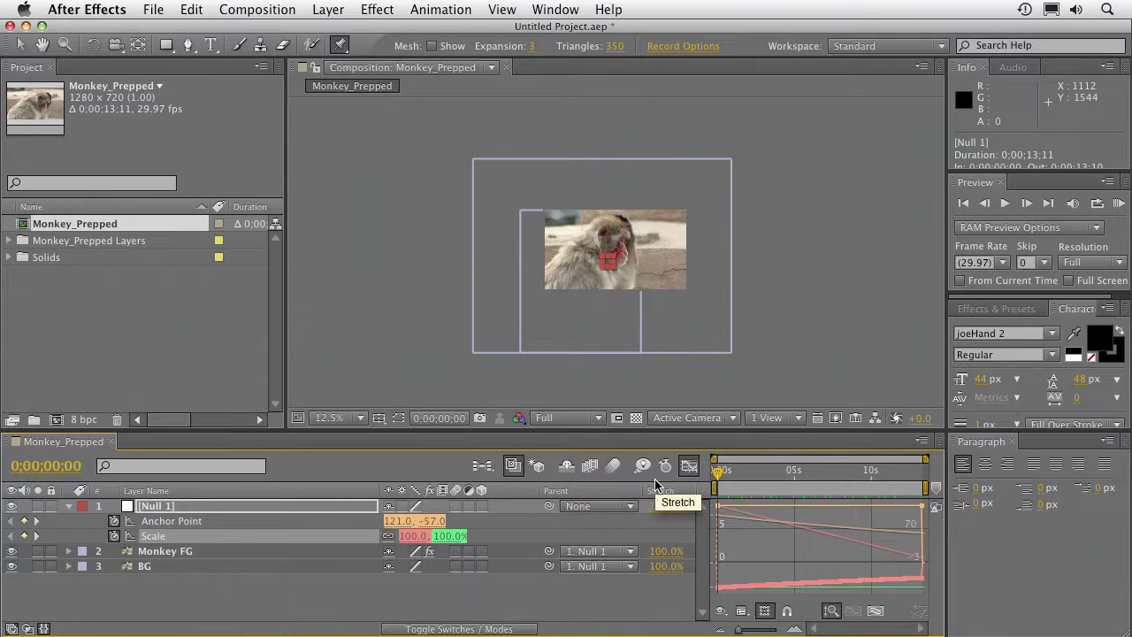
key(period)
key(period)
key(period)
key(period)
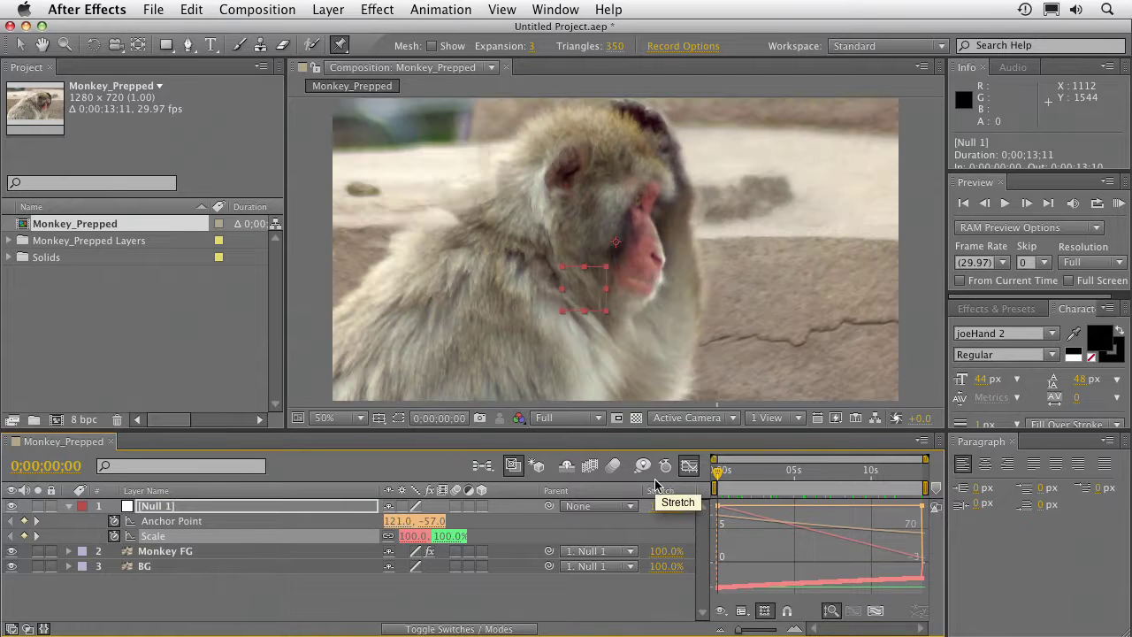
click(1119, 203)
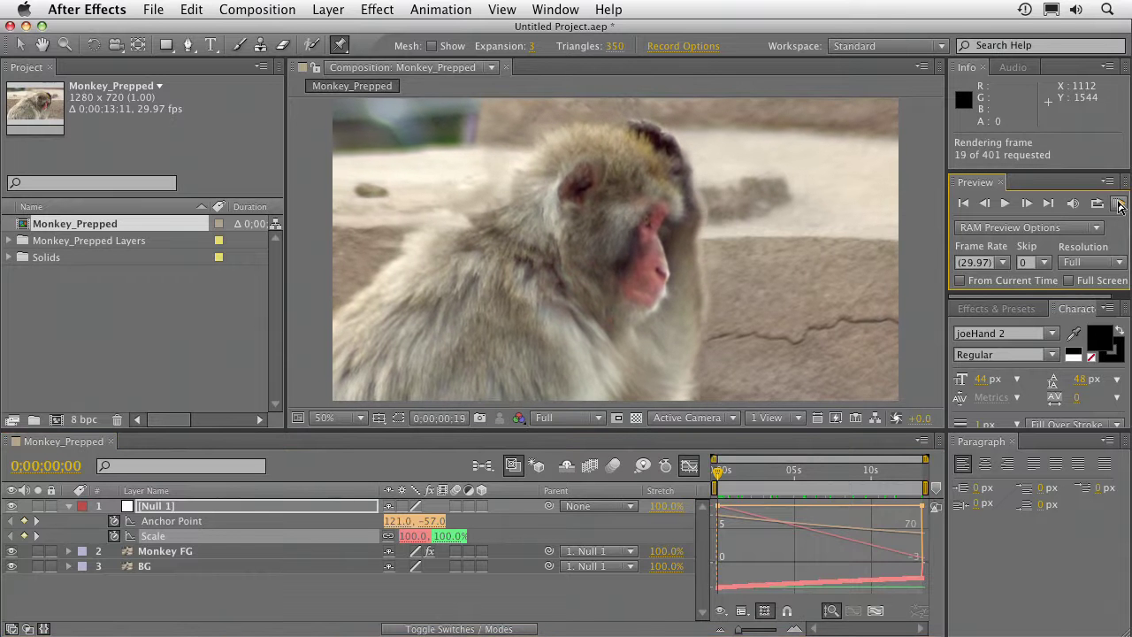